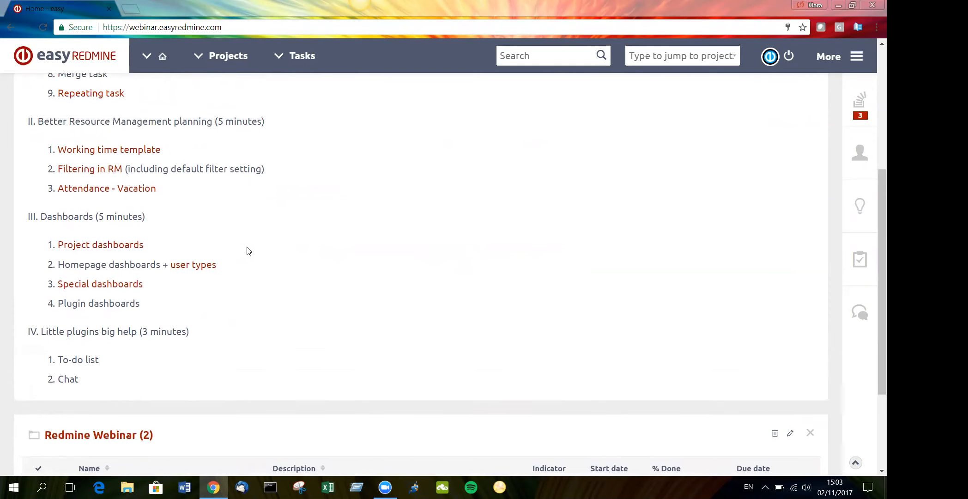
Open the saved filter linked in the homepage agenda and review its status, % Done and spent time ratio conditions
scroll(247, 251, up, 4)
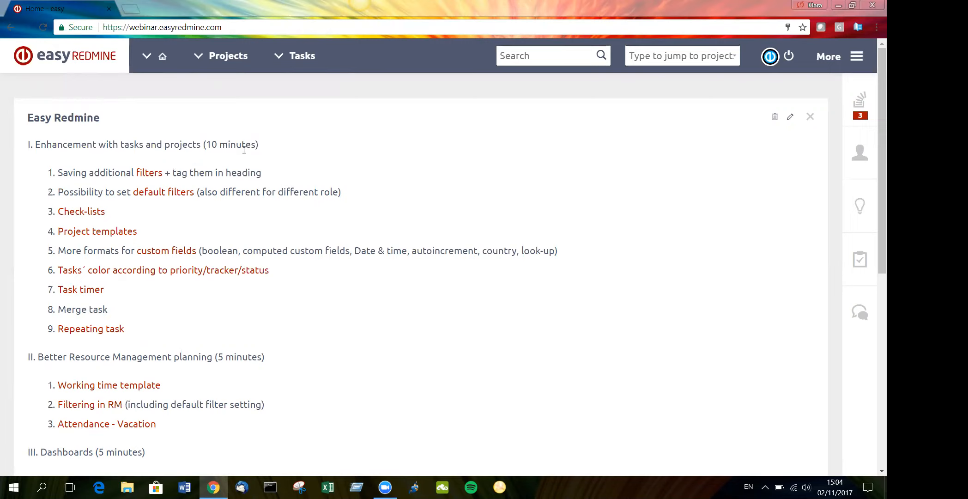
middle_click(148, 172)
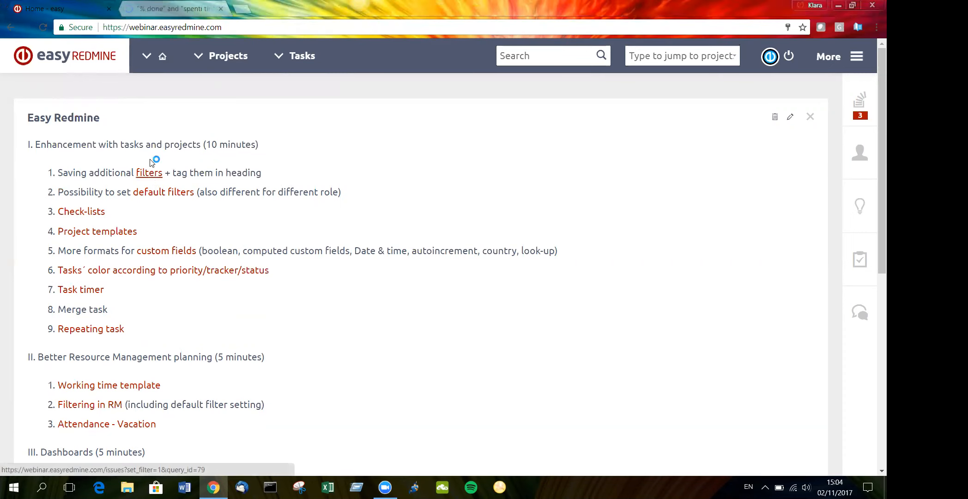
click(181, 10)
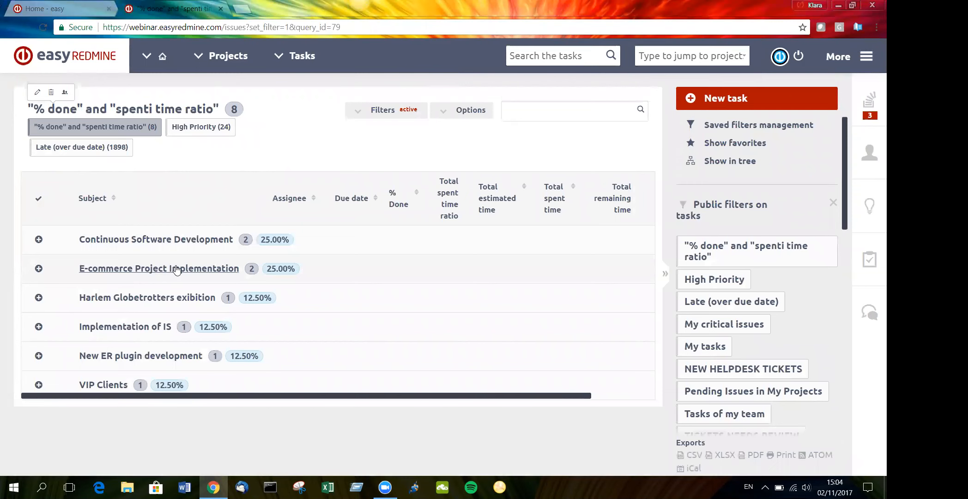
click(363, 114)
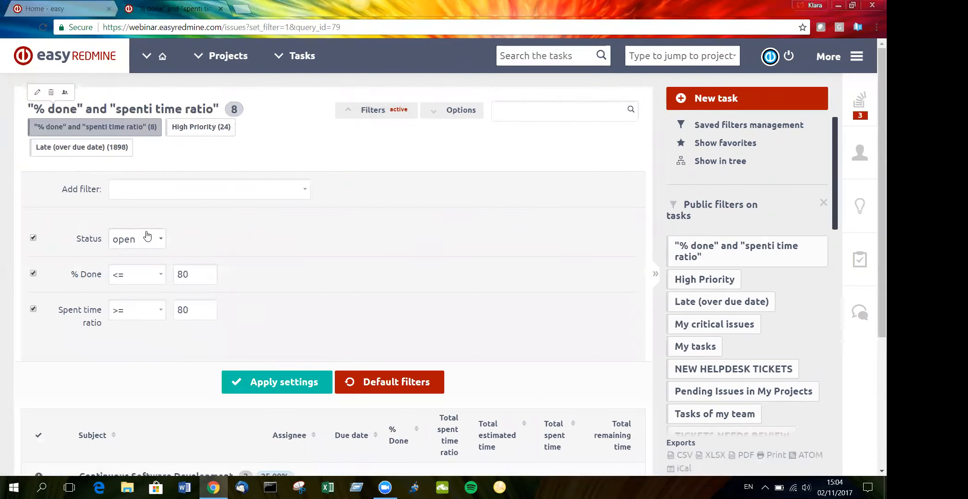
click(394, 112)
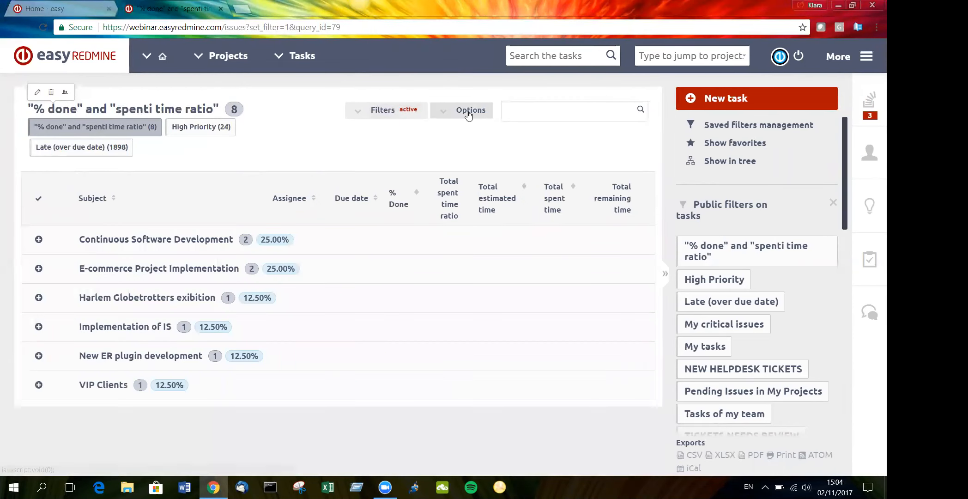
Review the saved filter's output, column, grouping and display options, and close its page to return to the homepage agenda
click(461, 110)
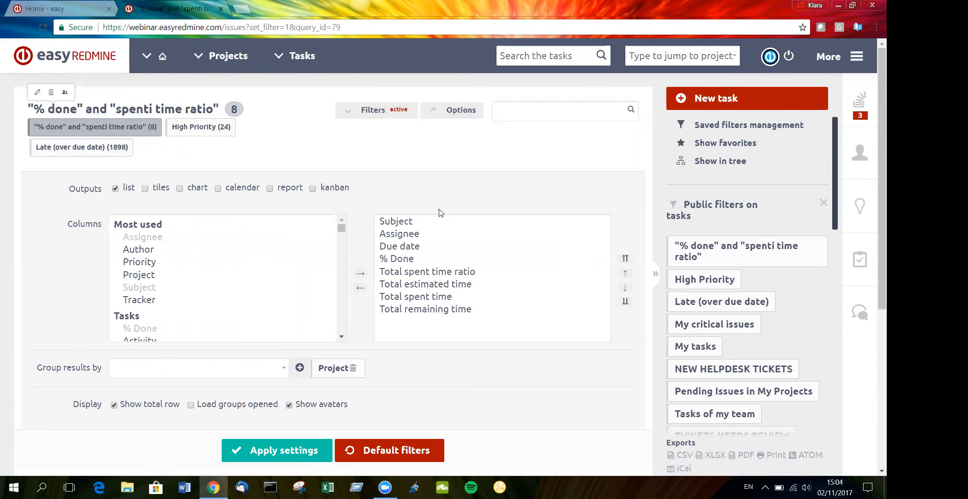
scroll(440, 213, down, 1)
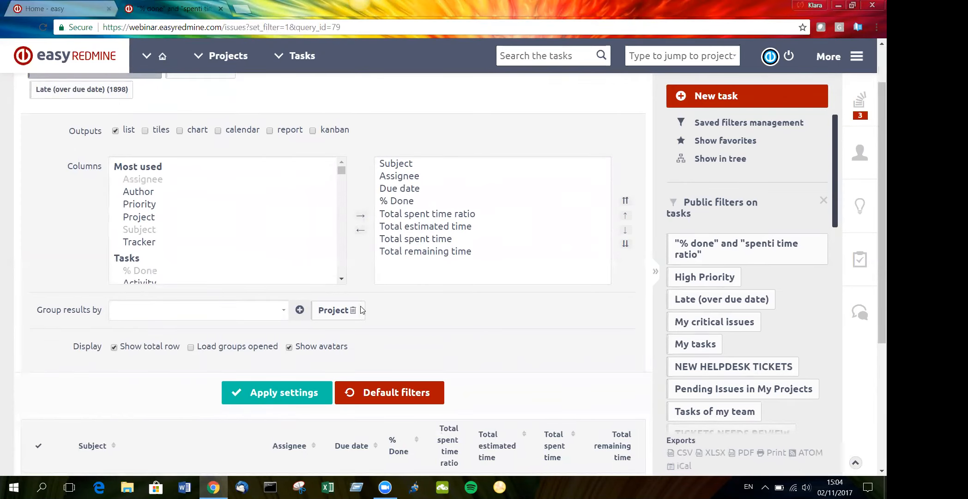
scroll(339, 305, up, 1)
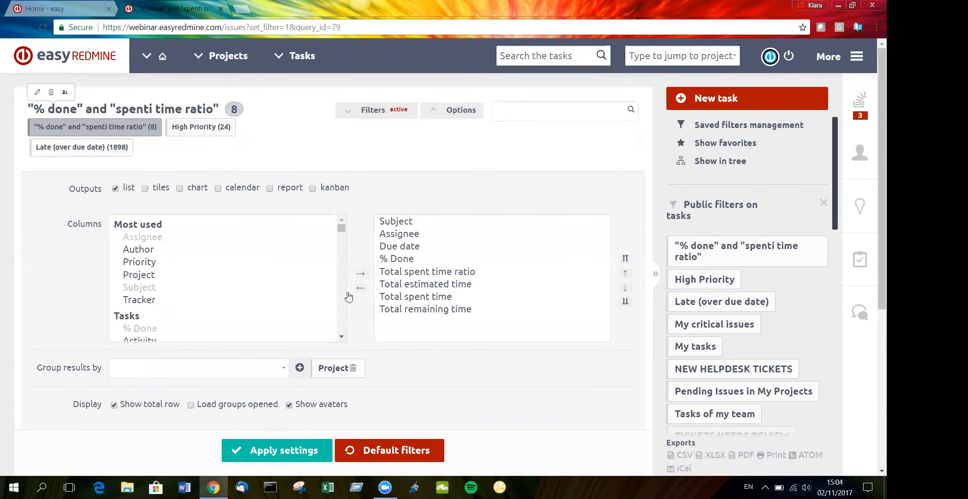
click(455, 111)
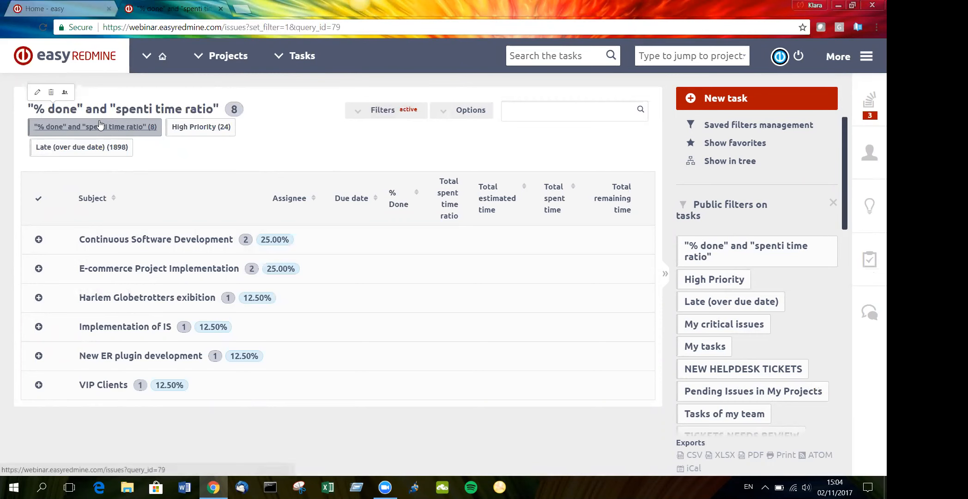
click(68, 10)
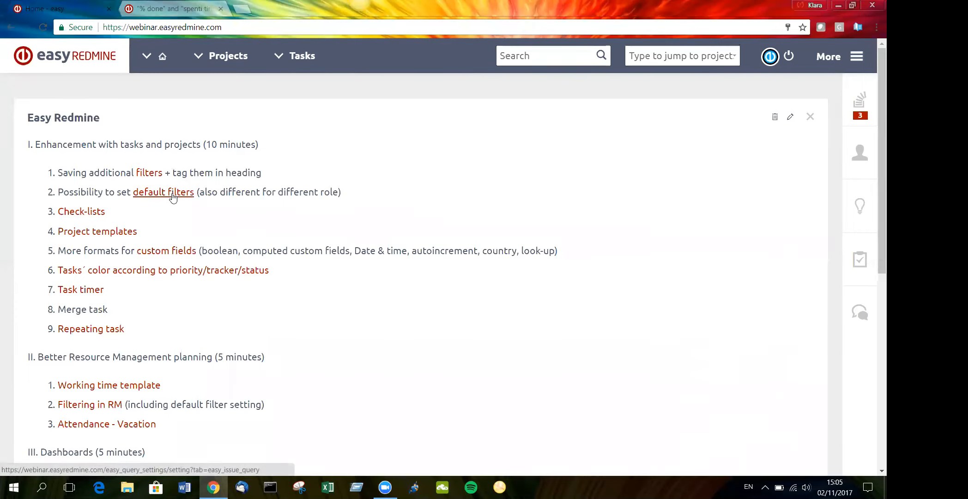
click(221, 8)
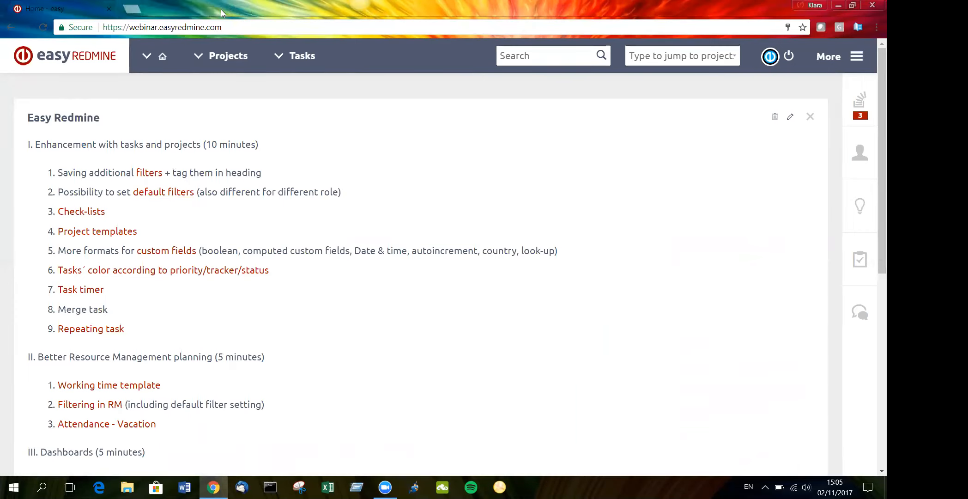
Open the default filters page from the agenda, review the default filter, color scheme and columns for tasks, and close it
middle_click(159, 194)
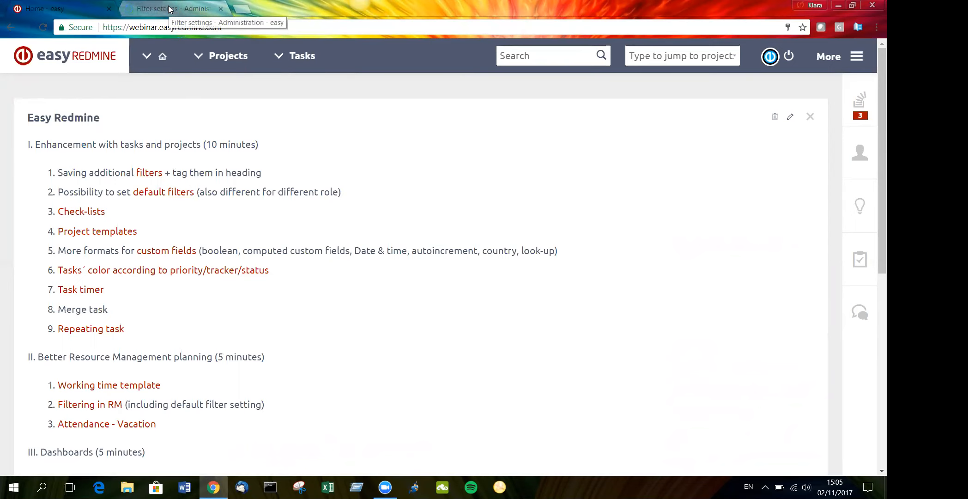
click(175, 12)
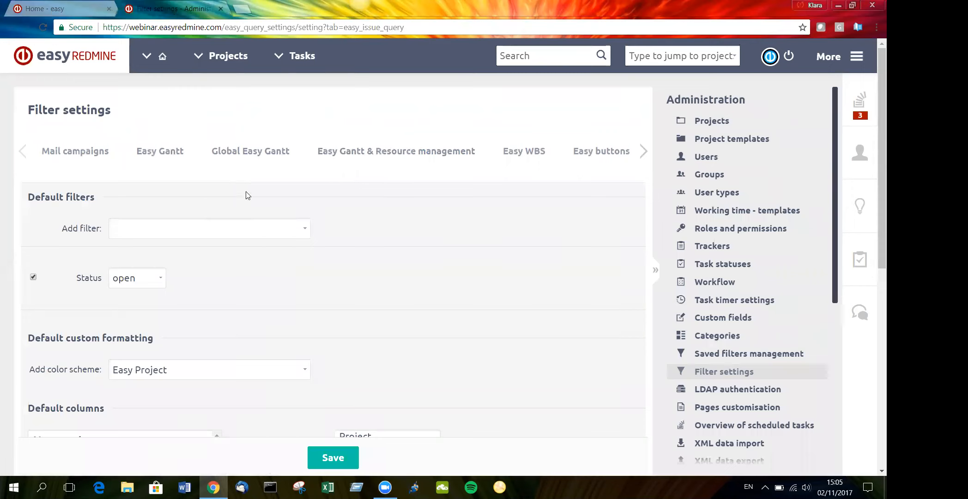
scroll(255, 225, down, 1)
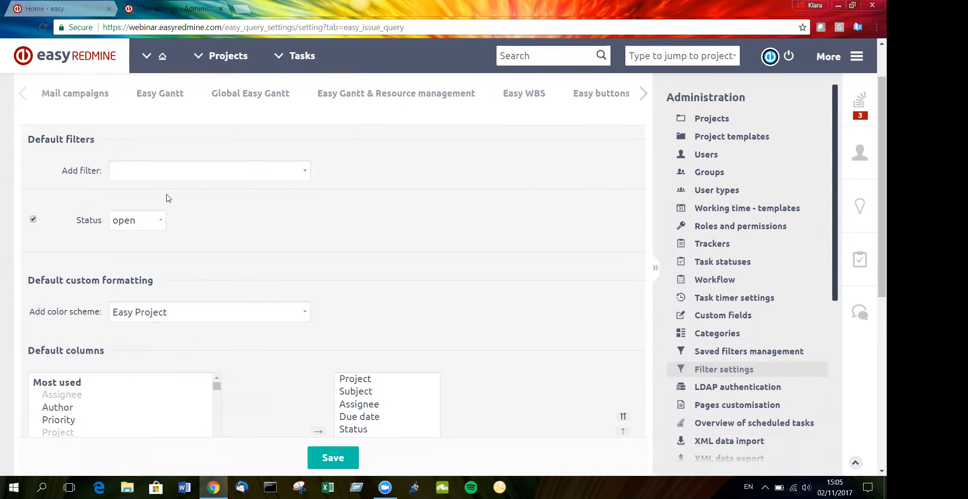
scroll(285, 222, down, 2)
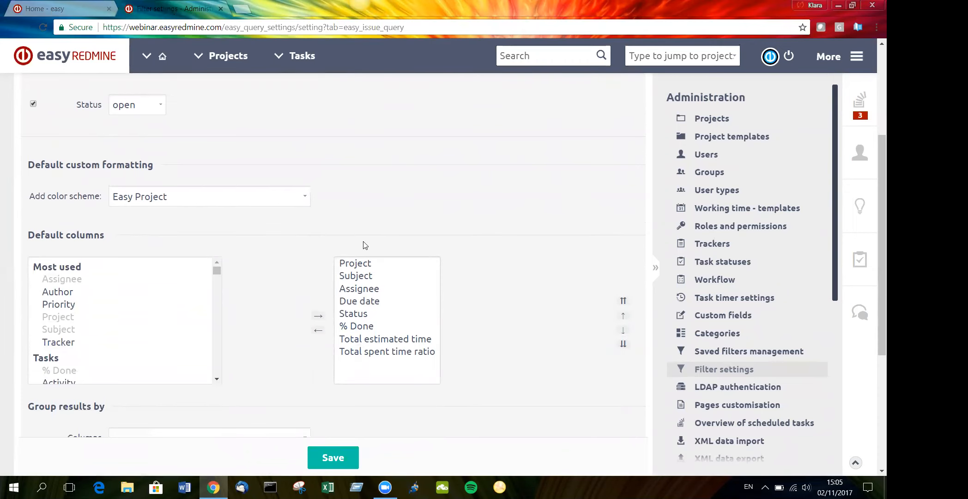
scroll(341, 203, up, 3)
click(65, 11)
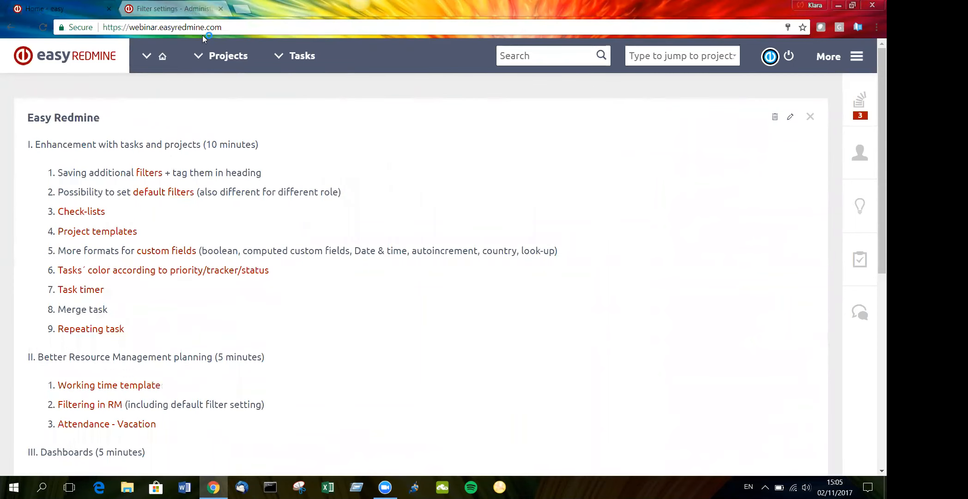
click(221, 9)
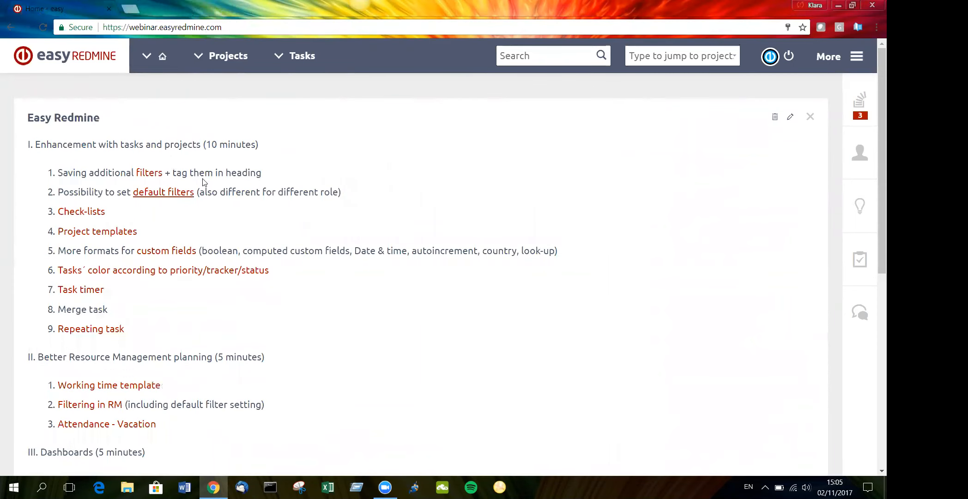
Open the Check-lists example task from the agenda and examine its "What to do" and "What to check" lists
middle_click(81, 214)
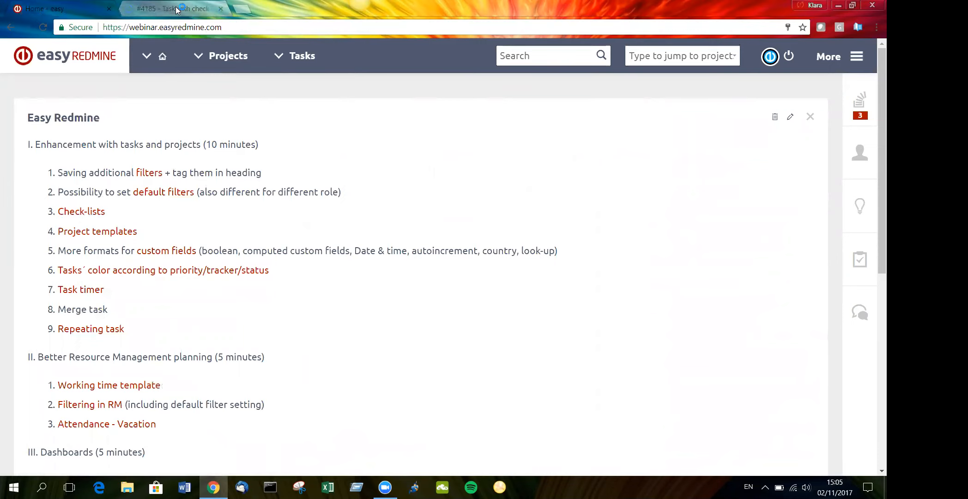
click(178, 10)
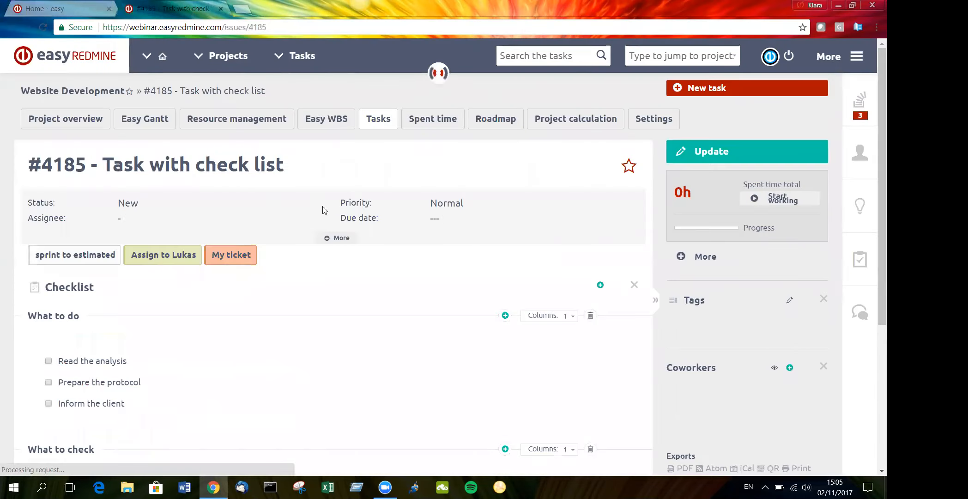
scroll(165, 256, down, 1)
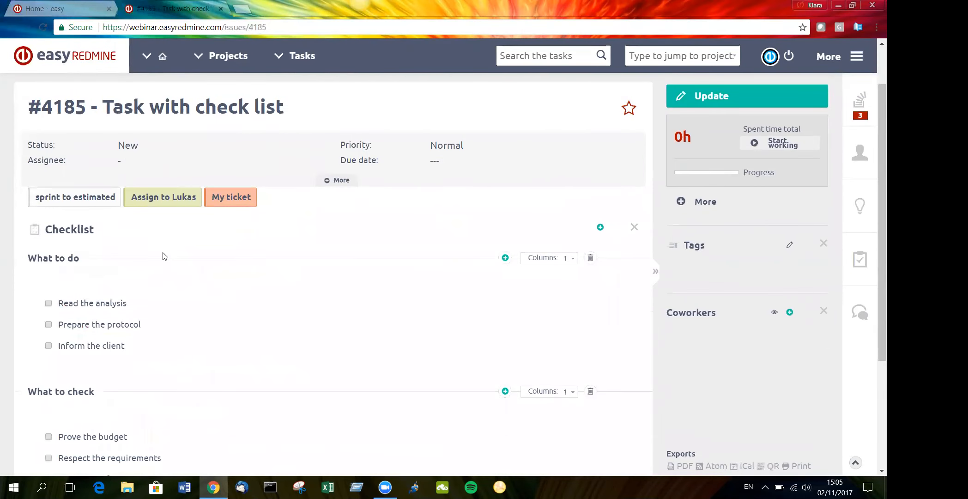
scroll(165, 256, down, 1)
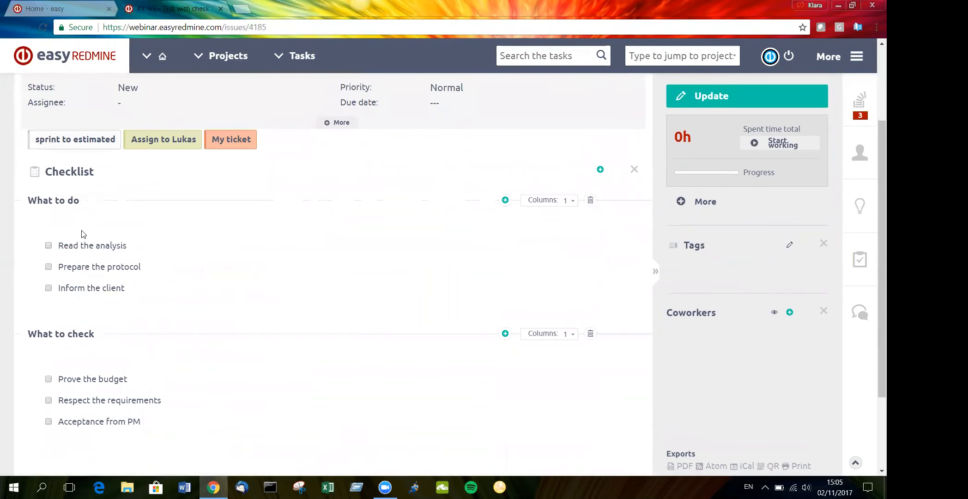
scroll(317, 177, up, 2)
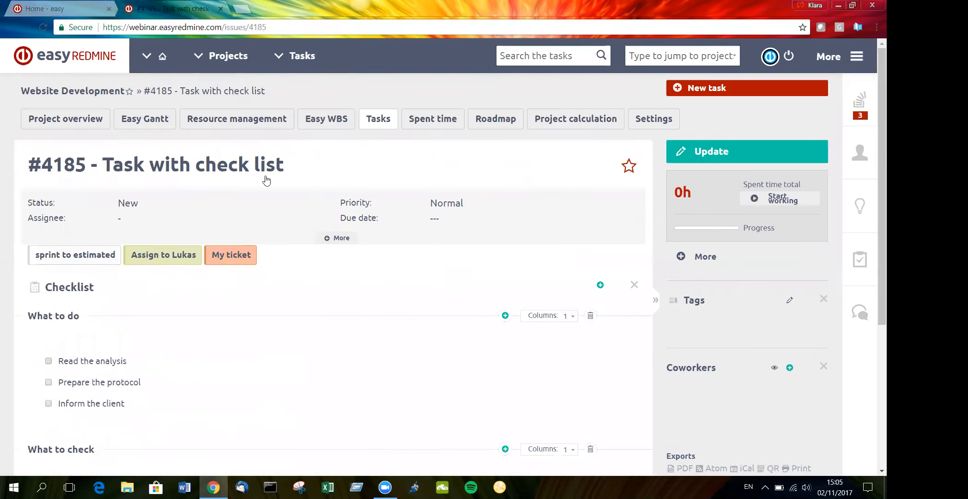
scroll(197, 199, down, 1)
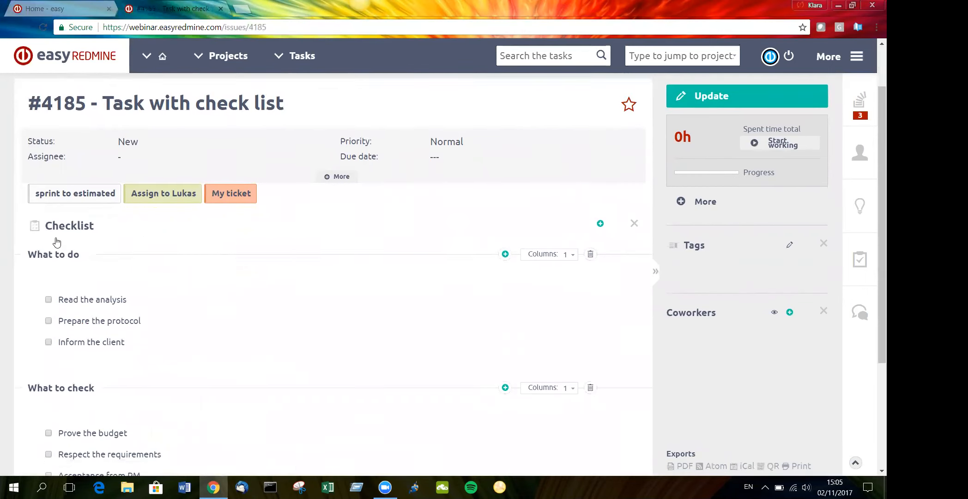
scroll(83, 248, down, 1)
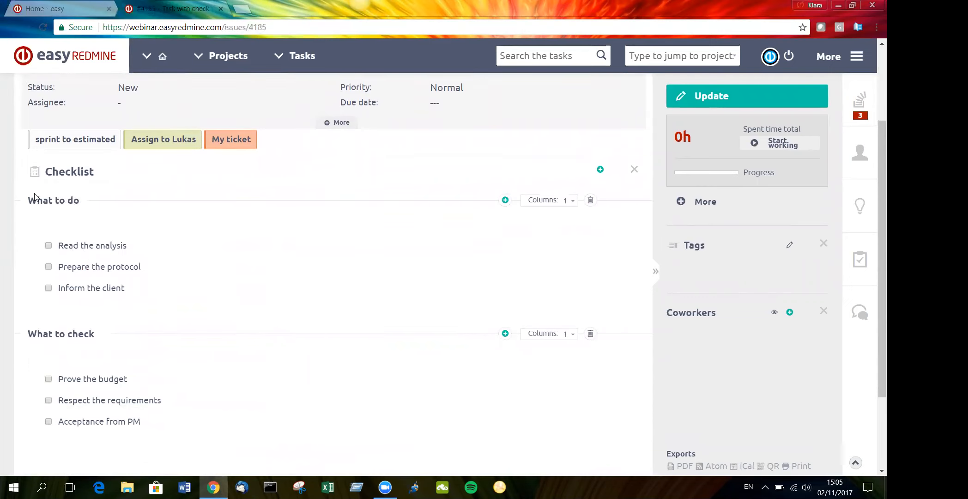
drag(26, 199, 78, 211)
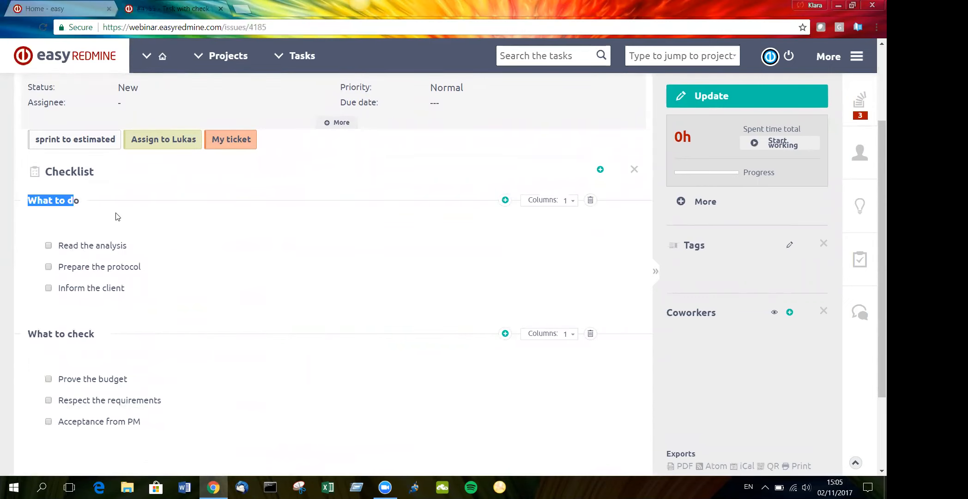
scroll(116, 241, down, 1)
drag(101, 276, 26, 272)
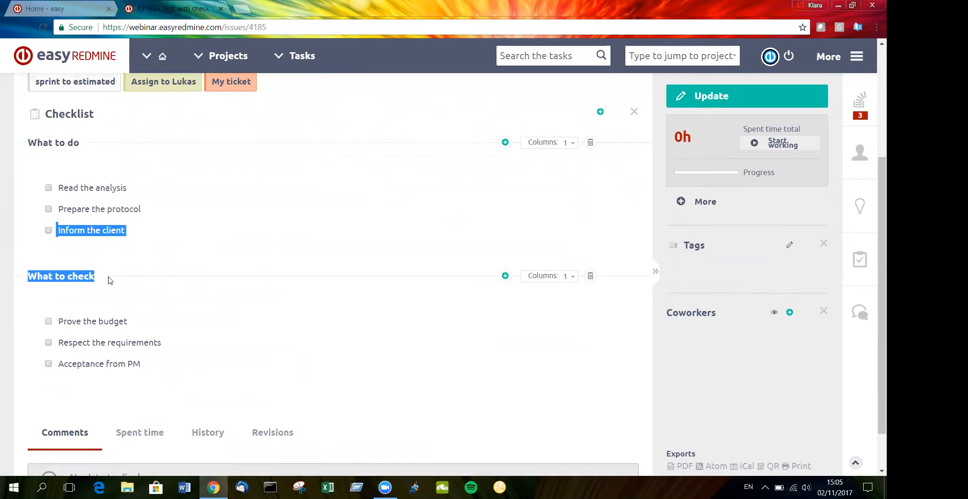
Mark "Prove the budget" as done in the "What to check" list and close the task page
click(48, 321)
scroll(264, 303, up, 1)
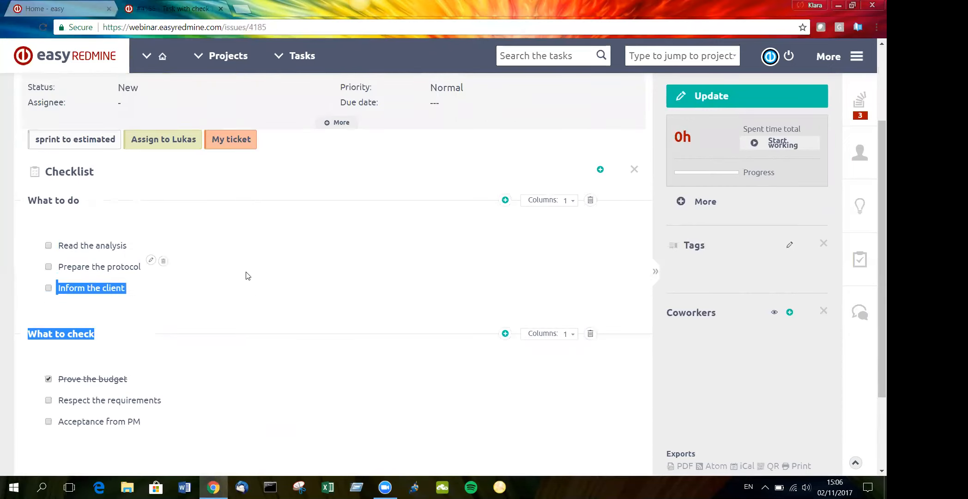
scroll(231, 269, up, 2)
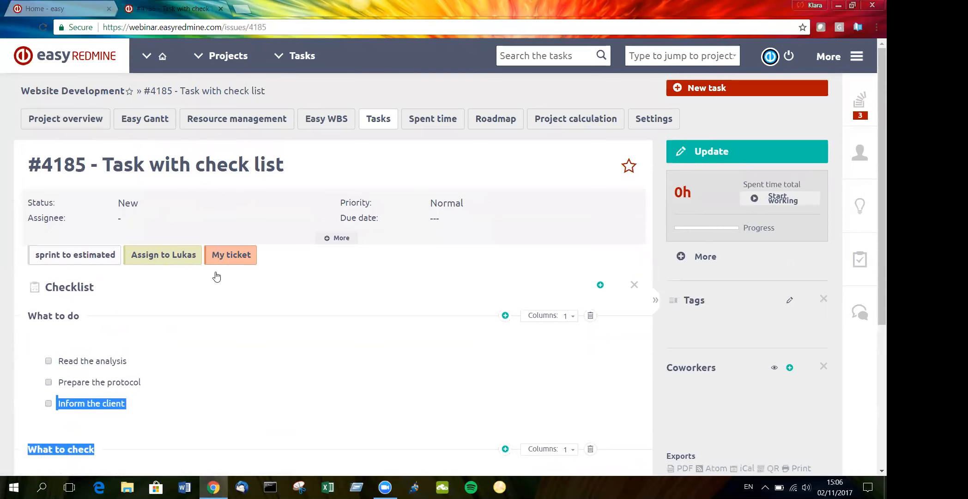
click(61, 9)
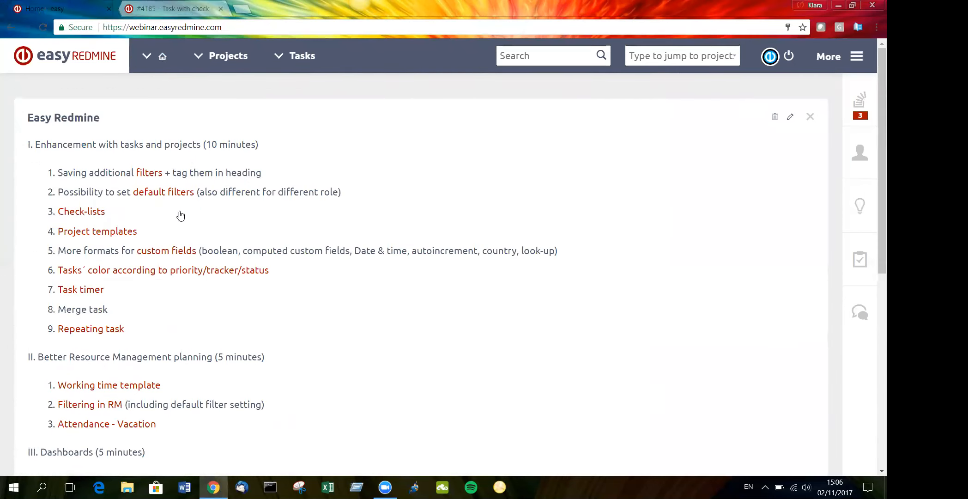
click(221, 8)
Open the project template example from the agenda and examine its Gantt chart's milestones and tasks on the Months scale
ctrl+click(116, 237)
click(183, 10)
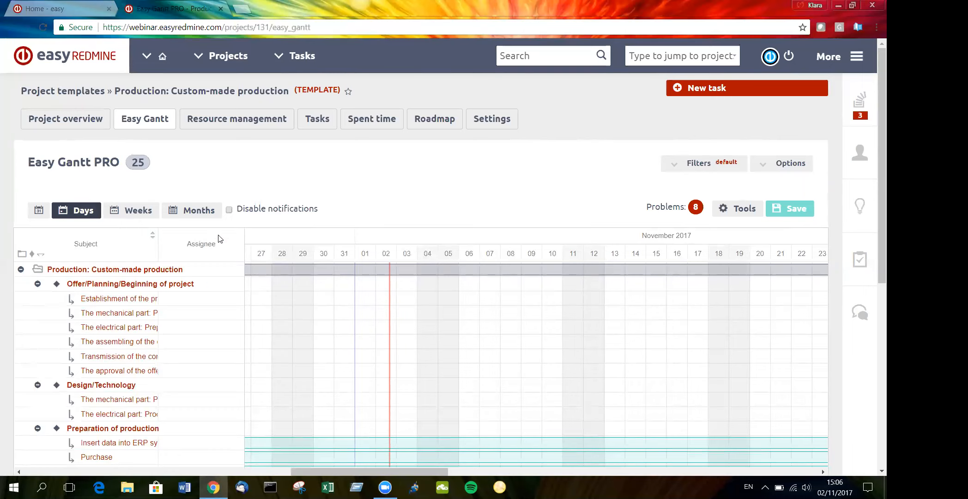
click(204, 211)
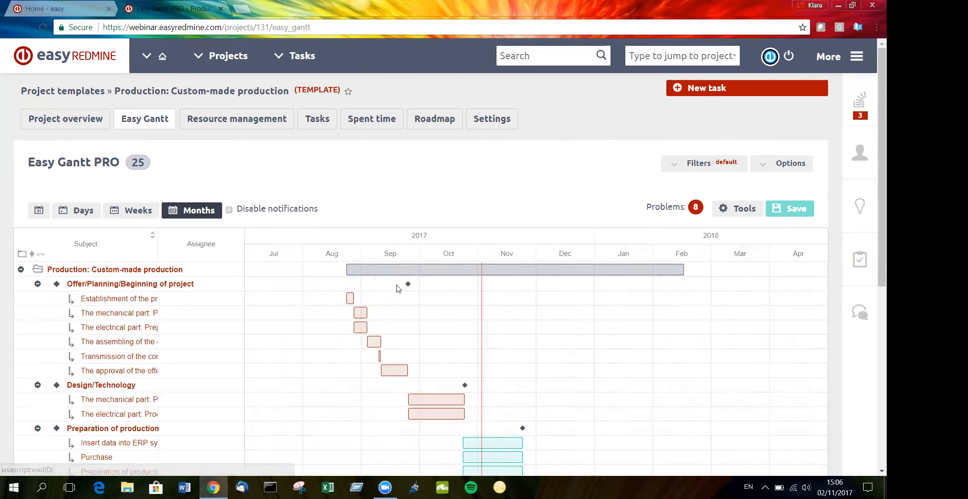
scroll(398, 288, down, 3)
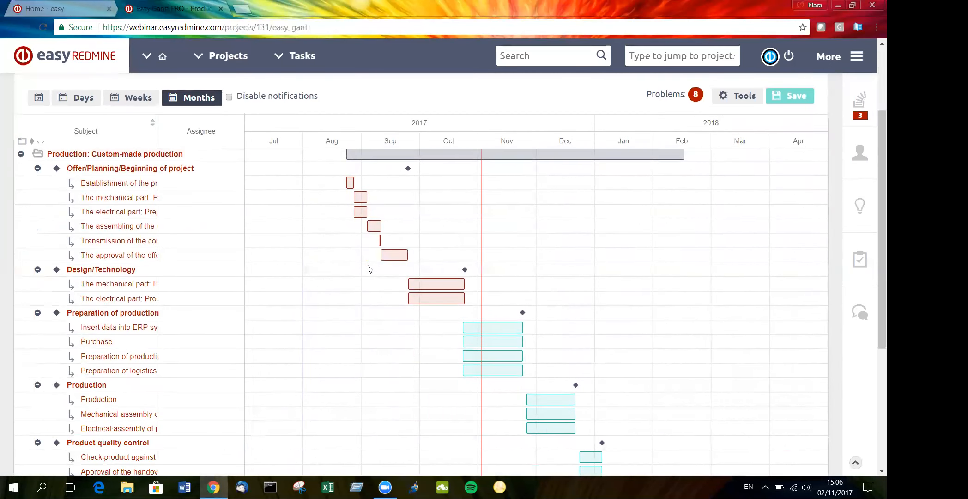
scroll(362, 261, up, 3)
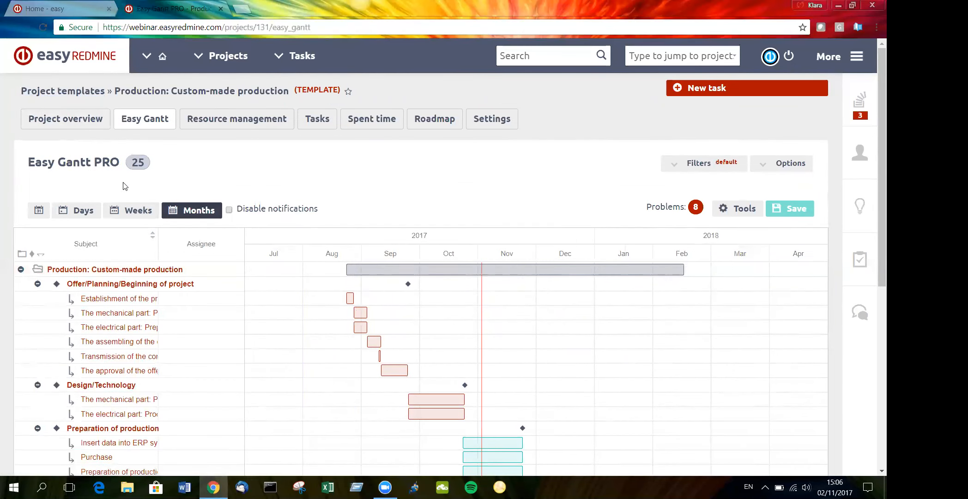
scroll(123, 186, down, 3)
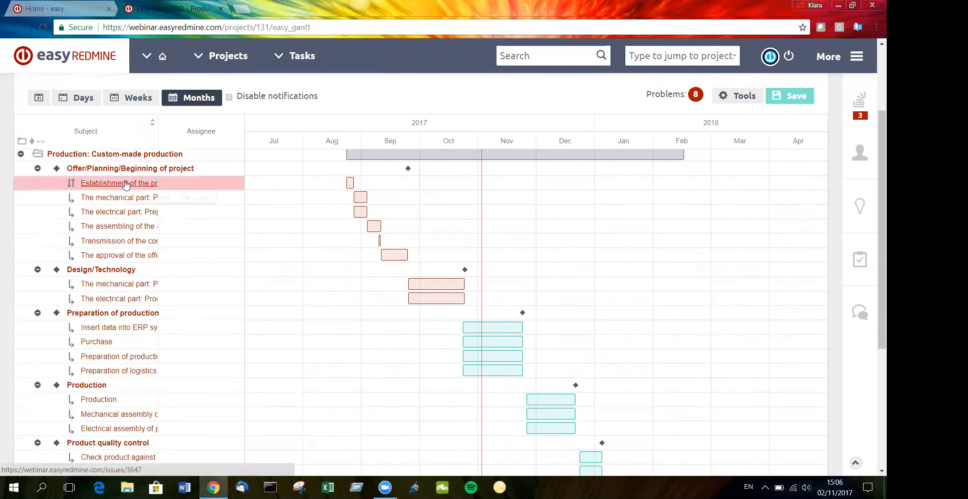
scroll(272, 203, up, 1)
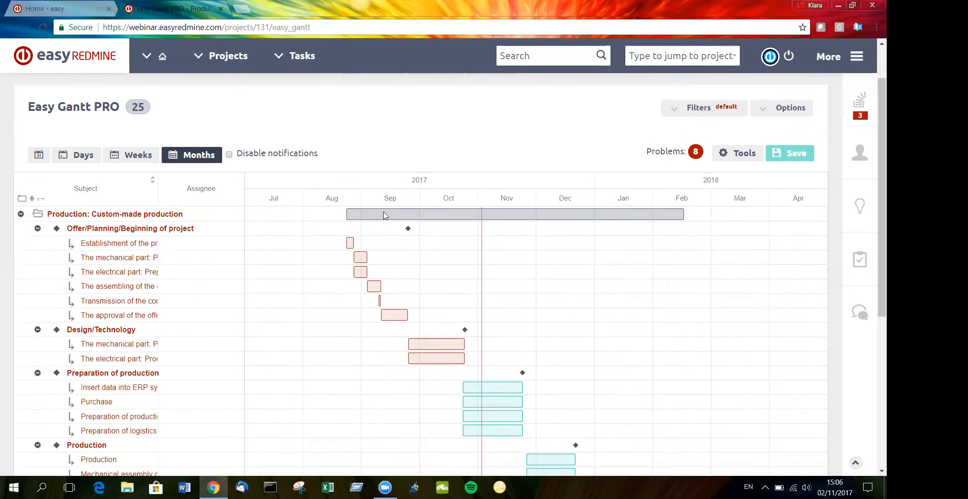
Open the project templates list, review the new project form for the Event organizing template, and close it from the agenda
scroll(384, 212, up, 1)
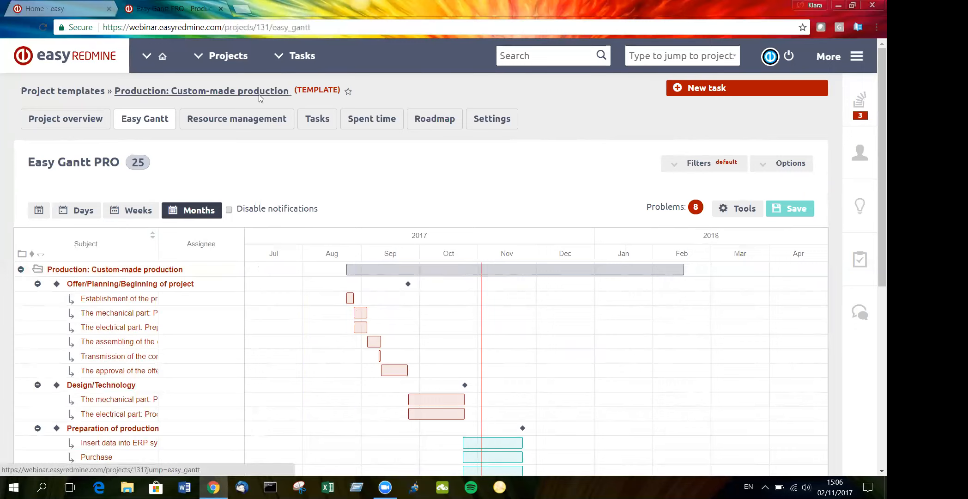
click(70, 91)
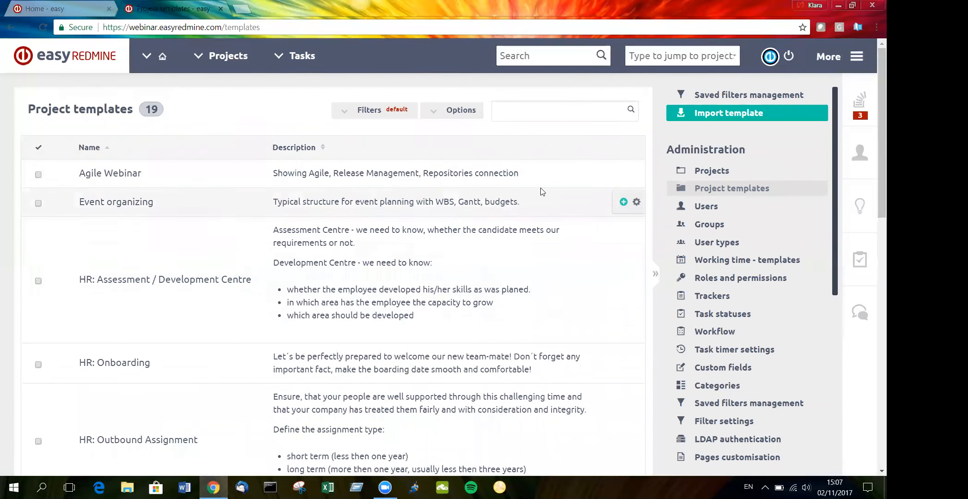
click(623, 202)
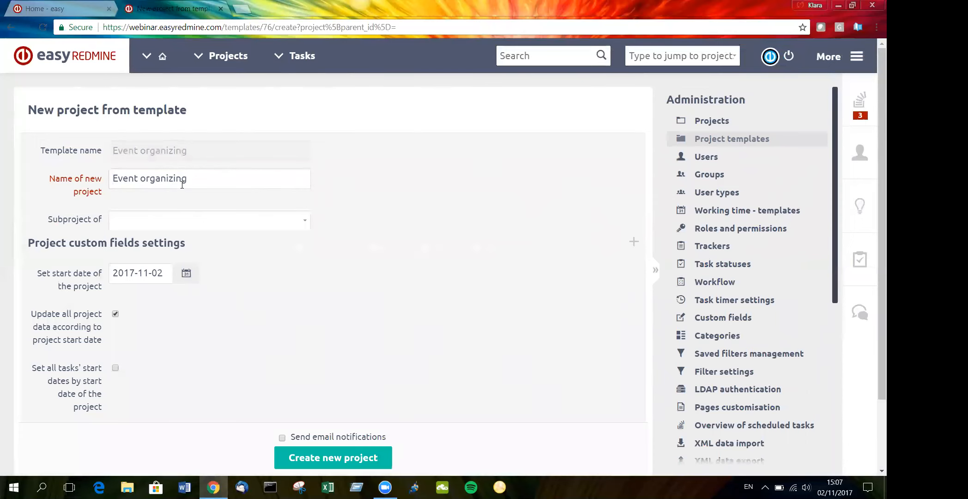
scroll(324, 416, down, 1)
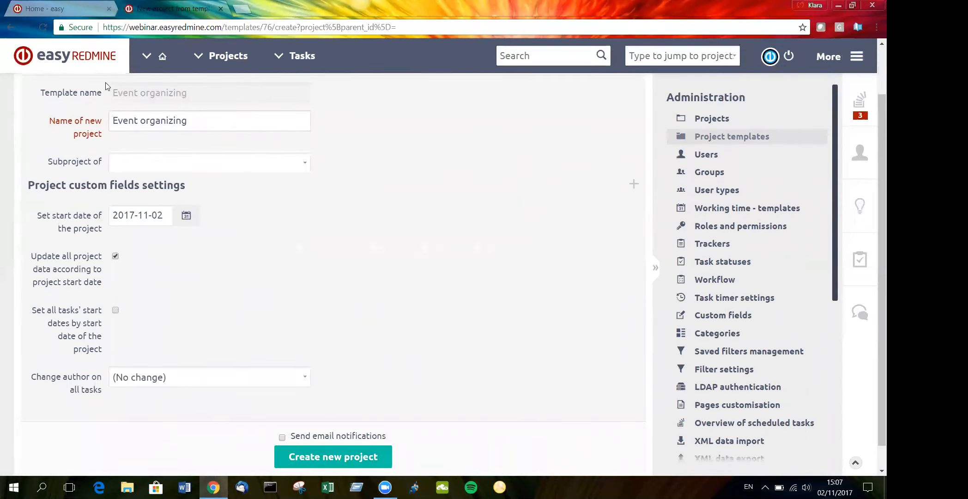
click(77, 9)
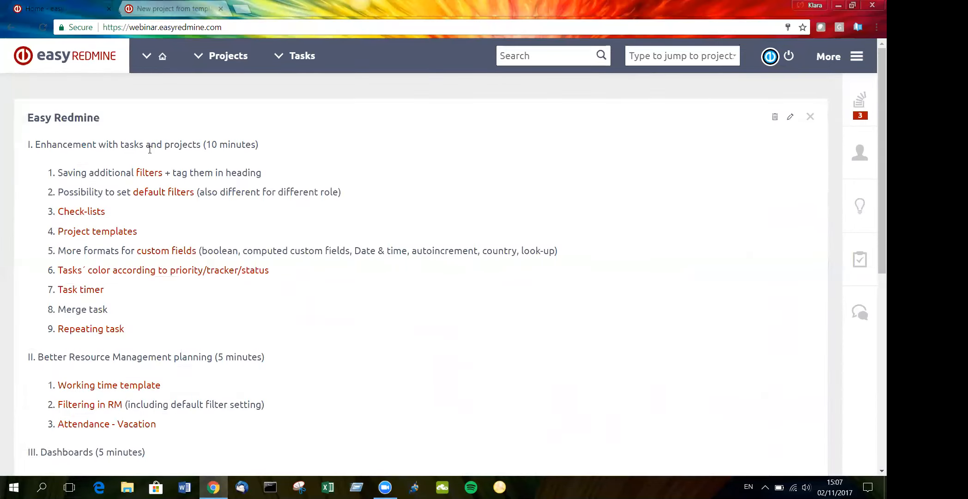
click(221, 9)
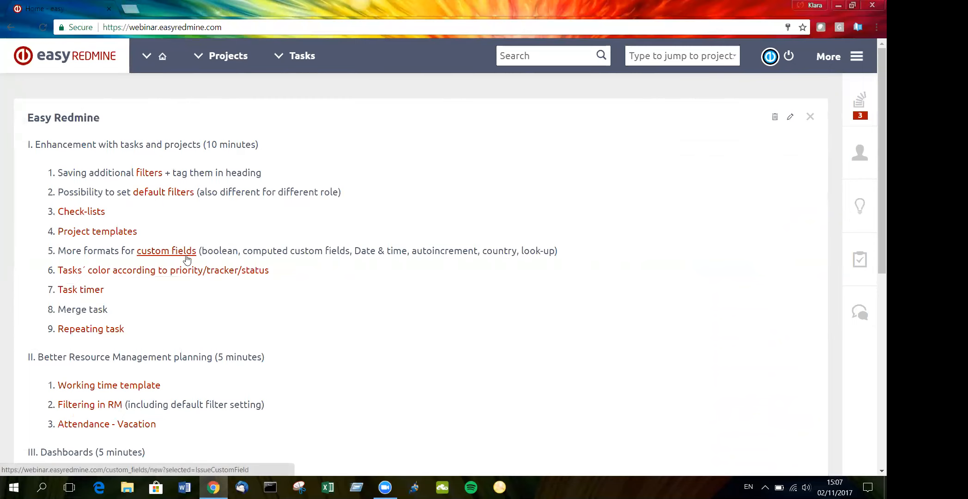
Highlight the custom field formats in the agenda, view the new custom field page, and return to the agenda
drag(202, 251, 552, 251)
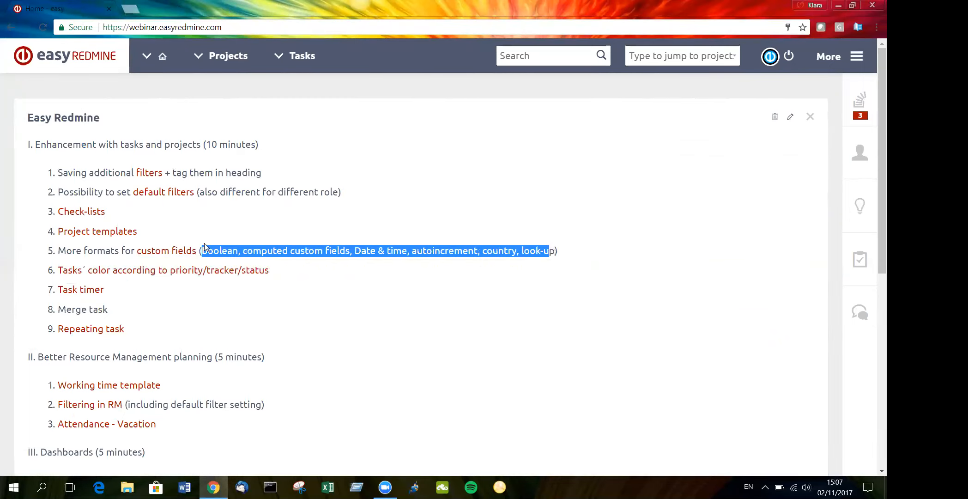
middle_click(176, 252)
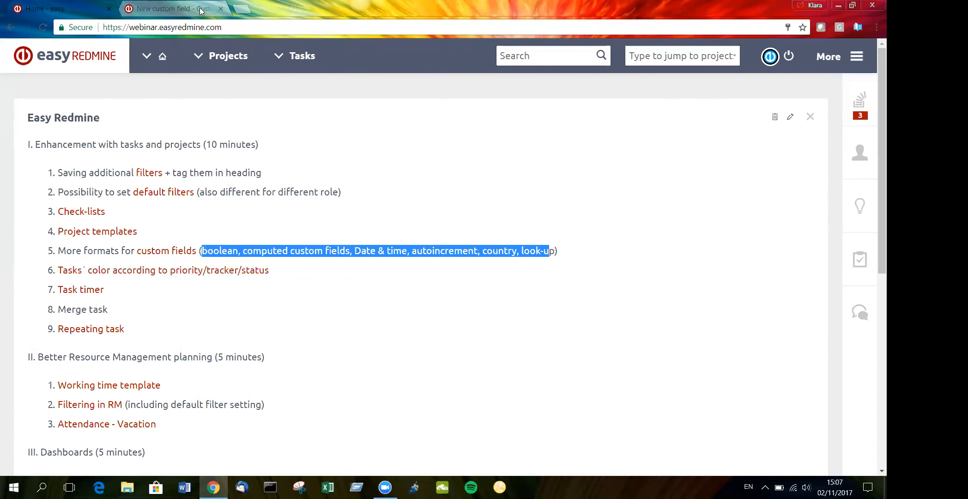
click(171, 8)
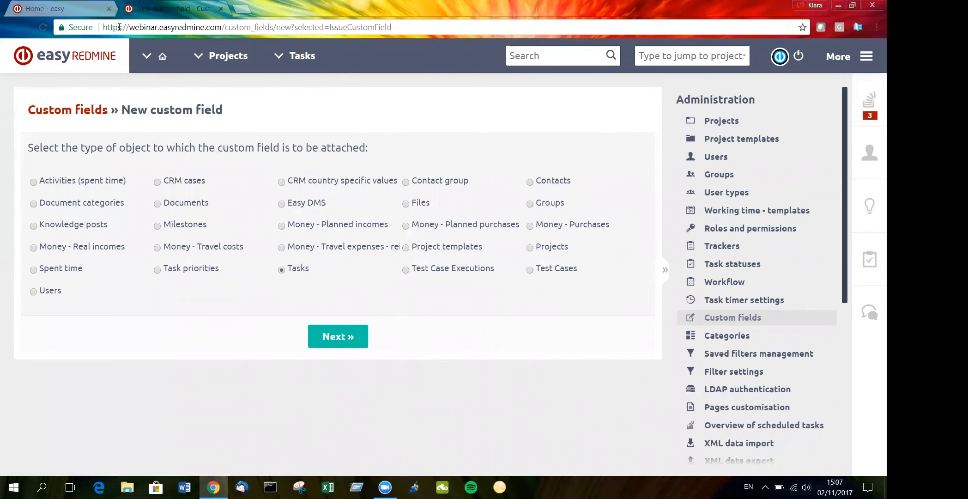
click(73, 7)
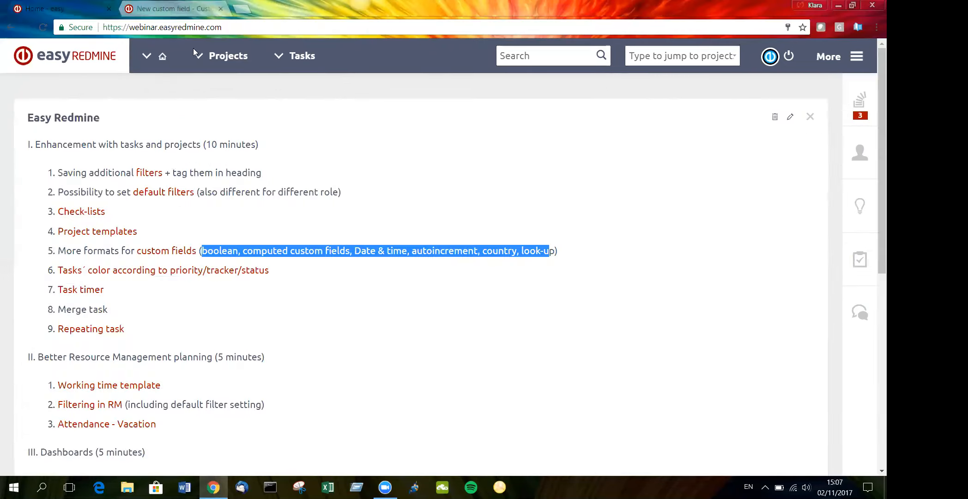
Highlight the individual custom field formats in the agenda, from boolean and computed custom fields to Date & time and look-up
click(239, 254)
drag(239, 254, 205, 249)
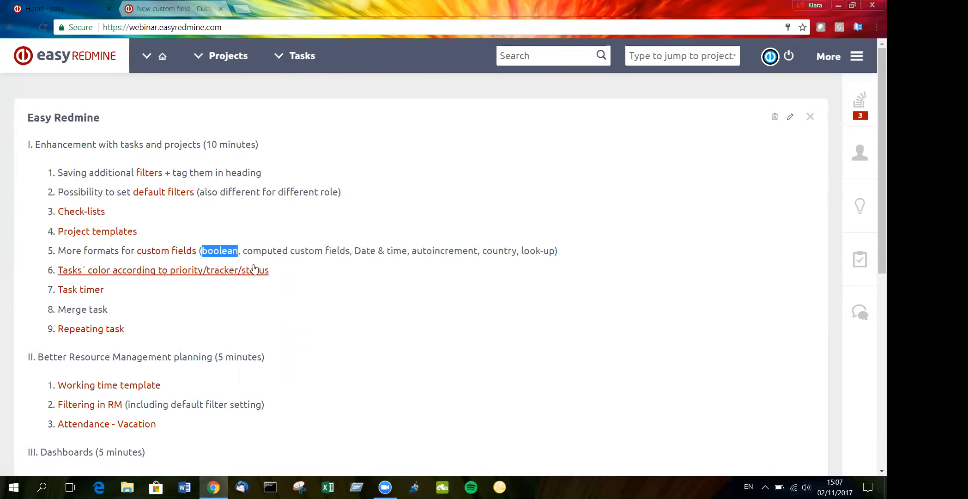
drag(243, 250, 354, 250)
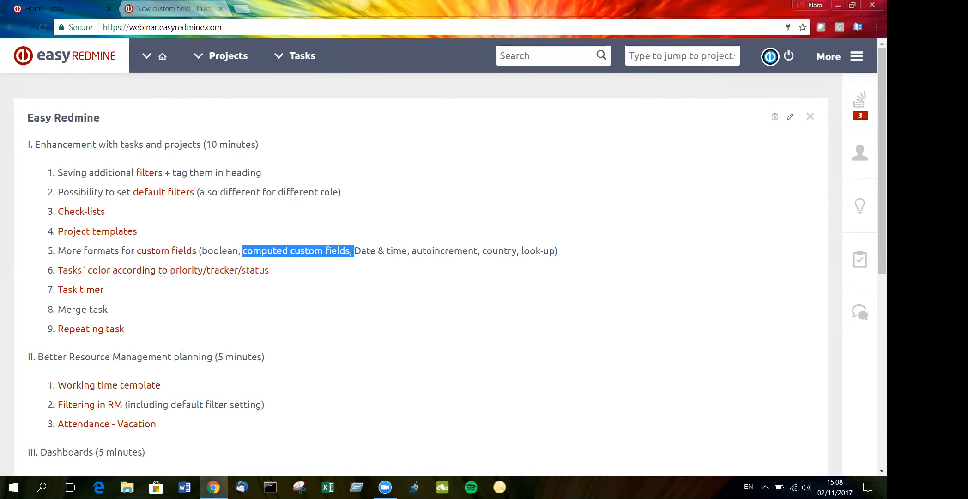
click(381, 250)
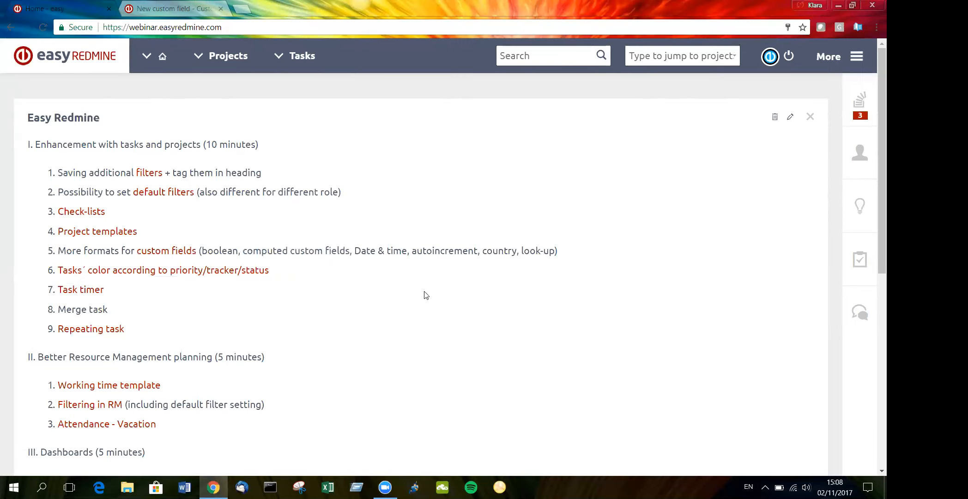
drag(408, 252, 357, 249)
click(408, 252)
drag(412, 252, 554, 251)
Start a new custom field for Tasks and set its format to Lookup
click(190, 7)
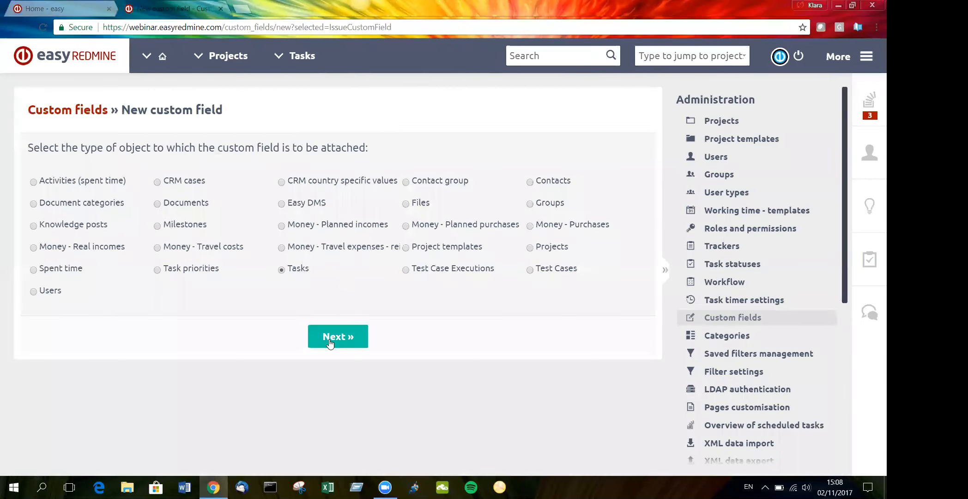
click(329, 337)
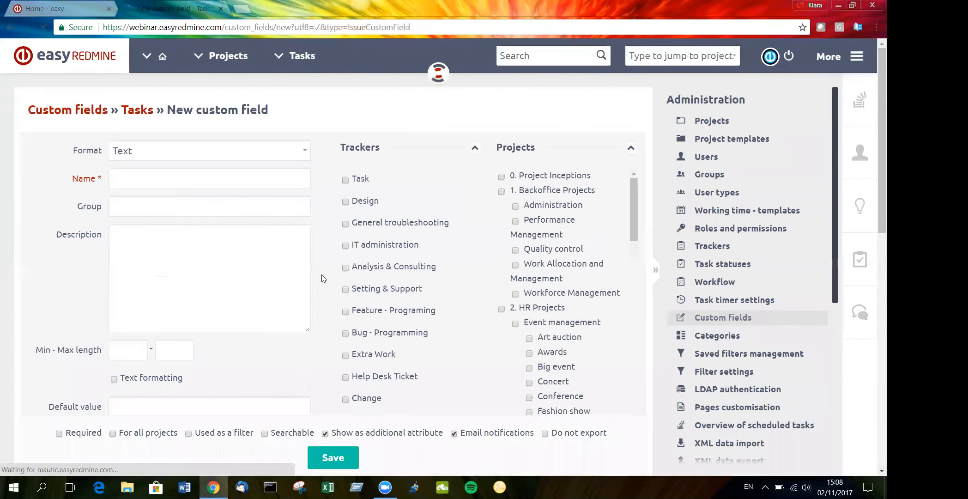
click(284, 158)
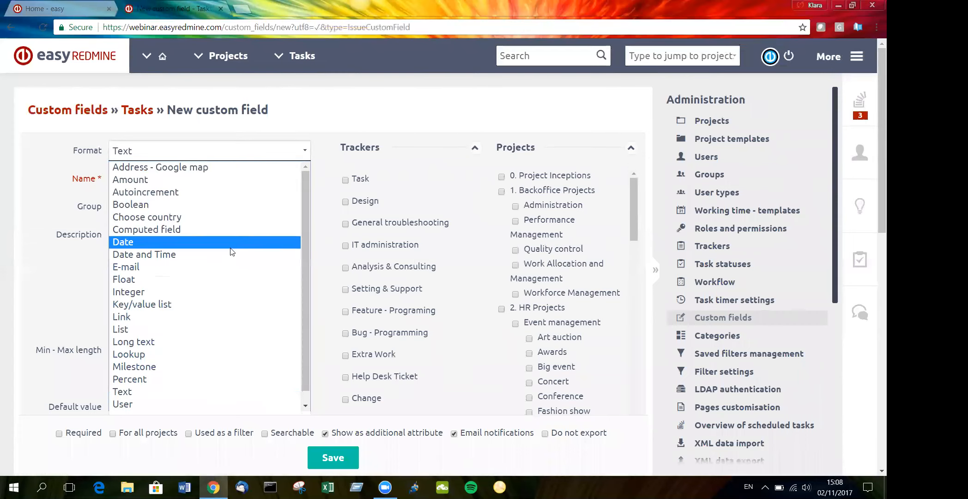
click(193, 354)
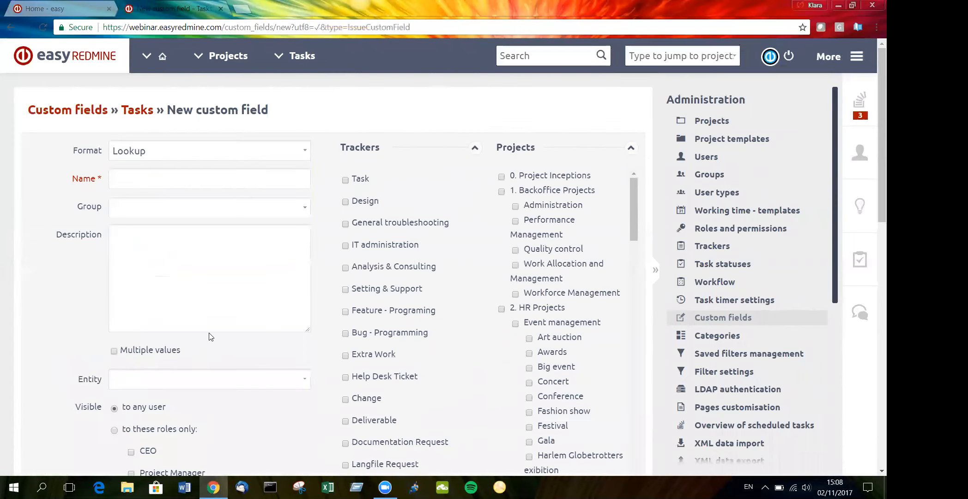
Set the lookup field's entity to Users and close the custom field form without saving
scroll(307, 275, down, 3)
click(305, 267)
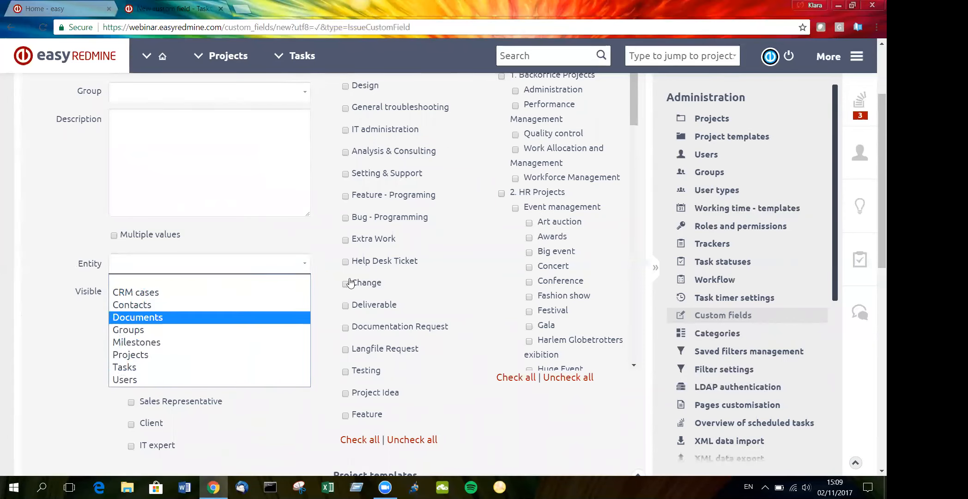
scroll(348, 282, up, 3)
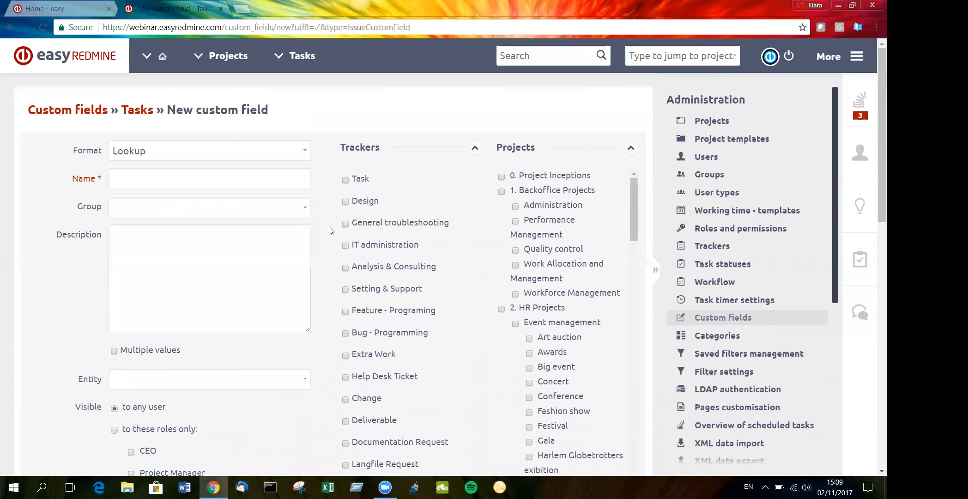
scroll(331, 229, down, 4)
click(283, 212)
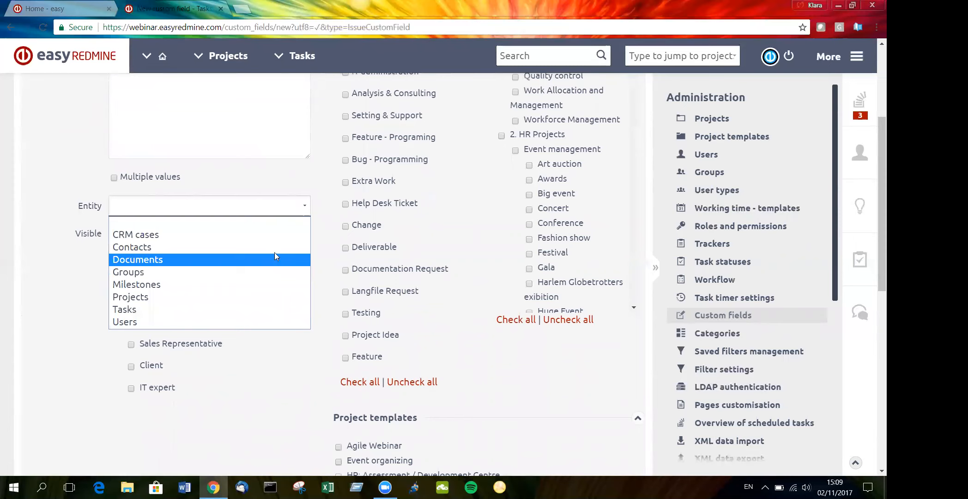
click(252, 323)
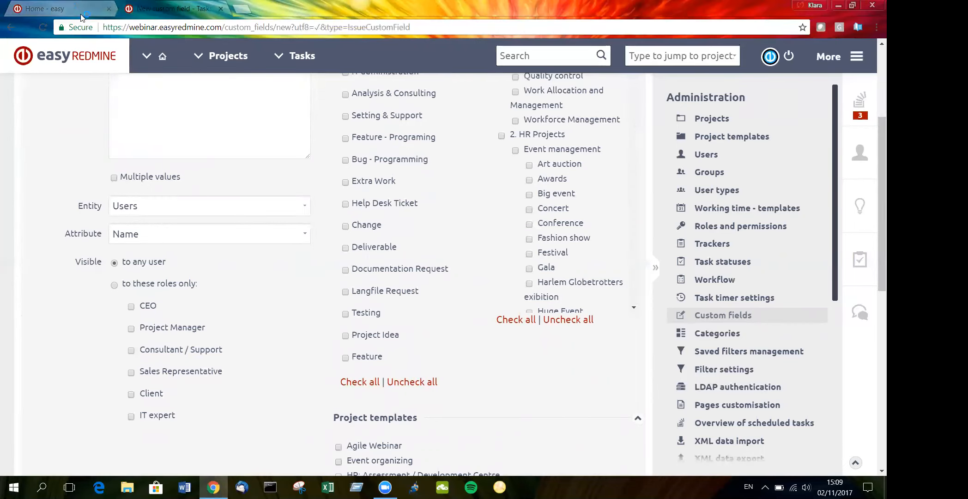
click(68, 5)
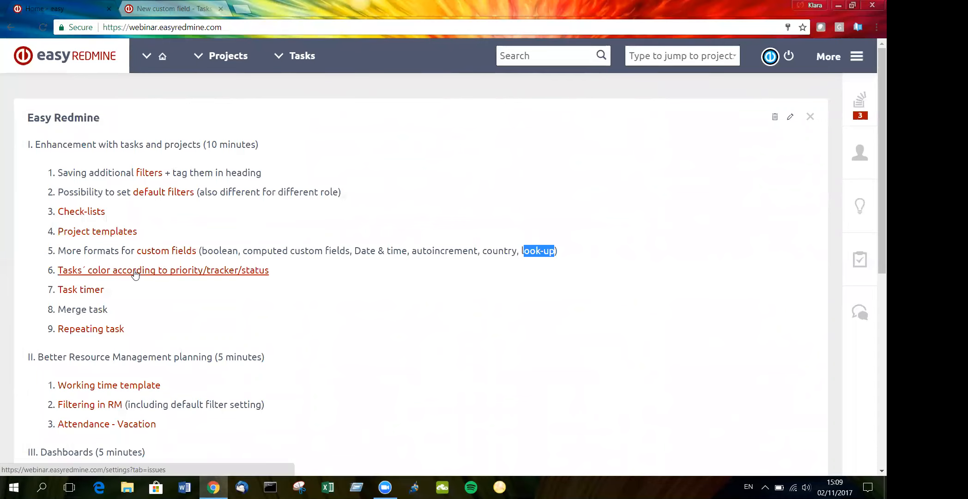
click(220, 9)
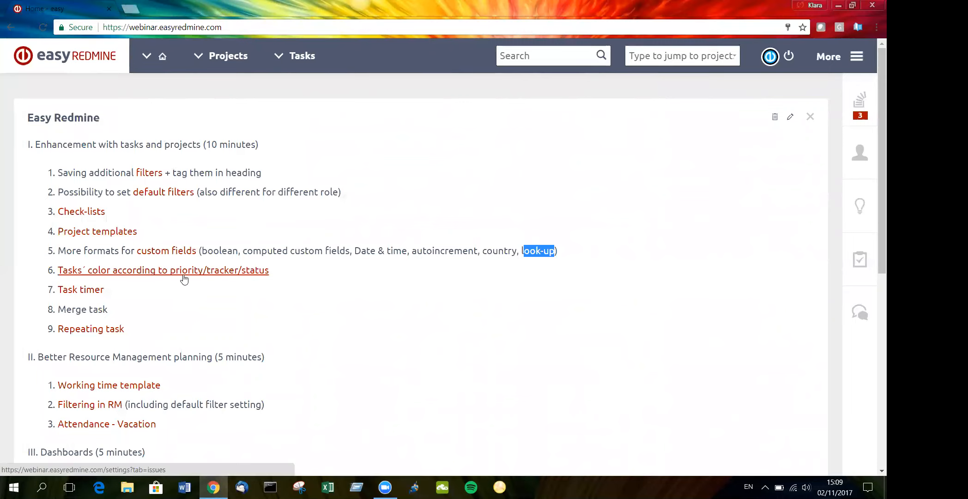
Open the task tracking settings from the agenda, examine the available color scheme options, and close the settings page
click(219, 276)
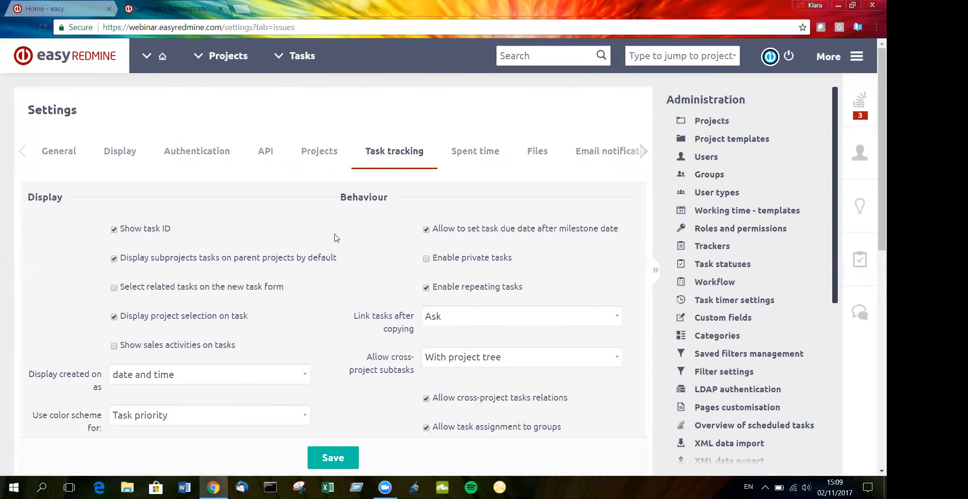
scroll(336, 237, down, 1)
click(305, 364)
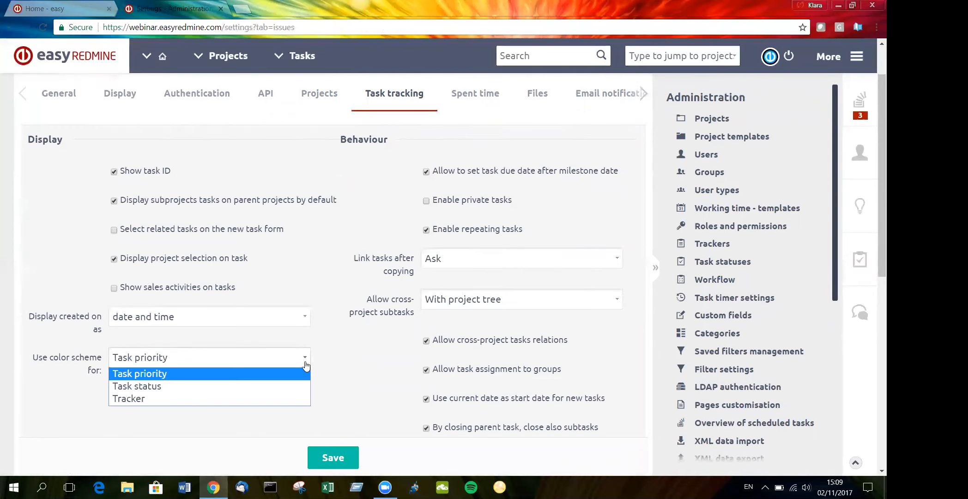
click(305, 365)
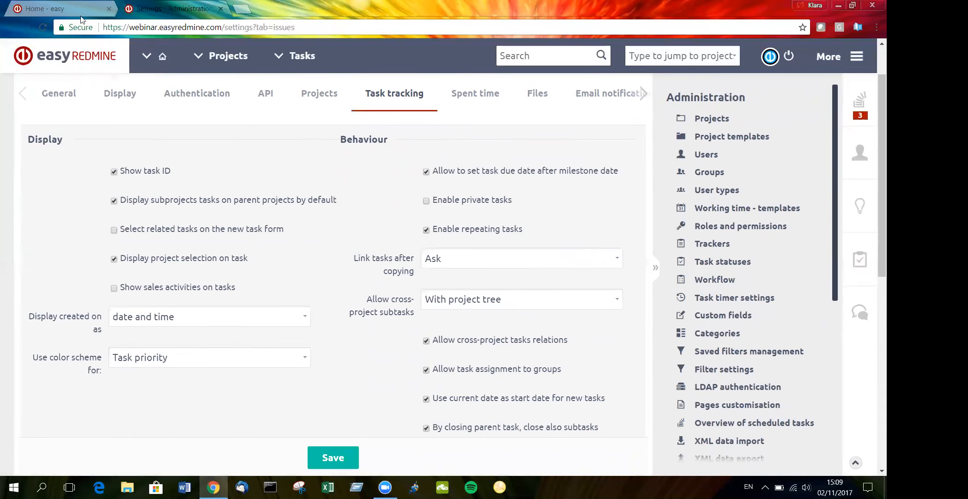
click(58, 4)
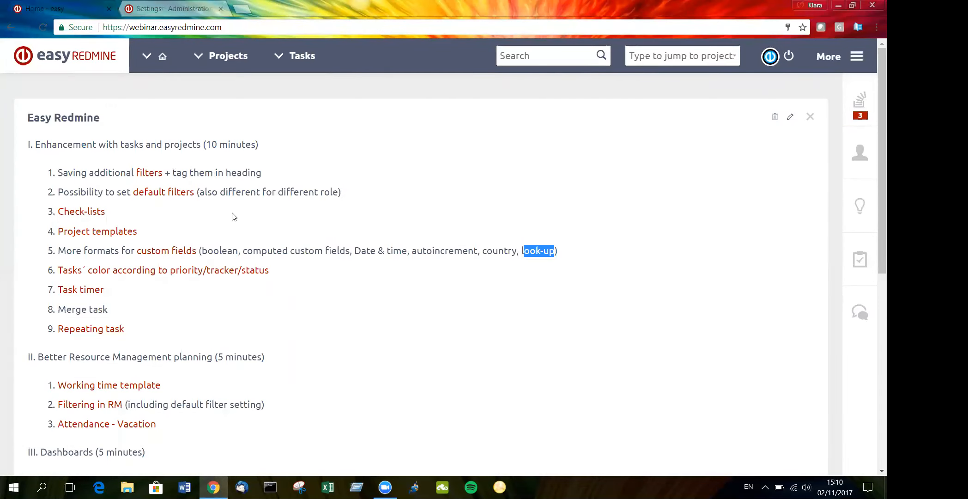
click(220, 8)
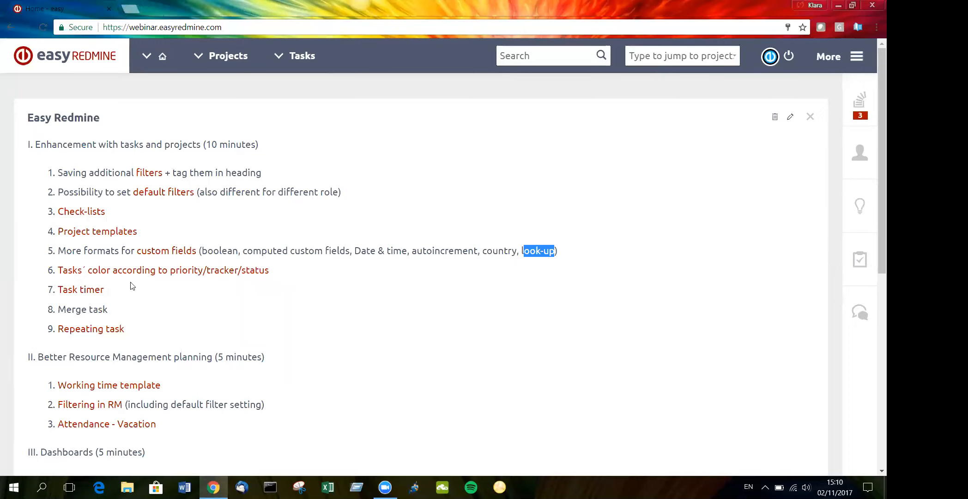
Open the Task timer example from the agenda and start working on "Task with check list"
middle_click(92, 290)
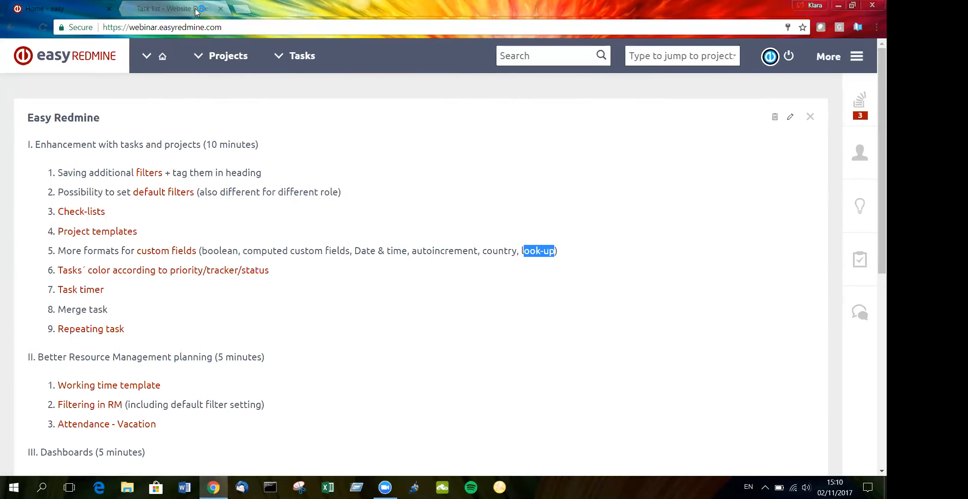
click(197, 12)
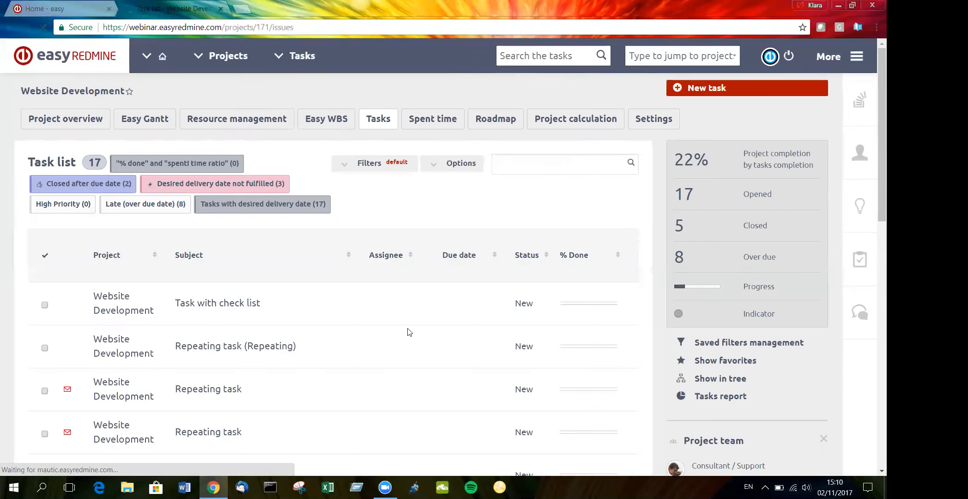
right_click(335, 303)
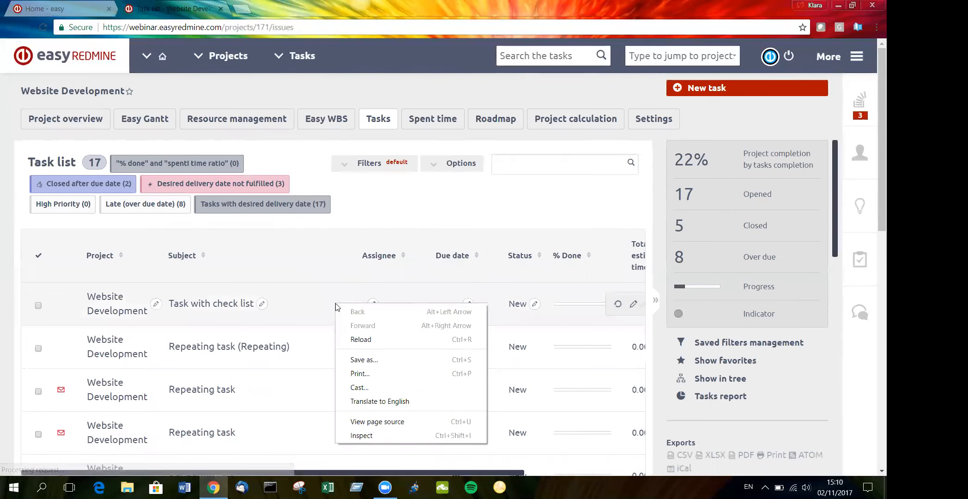
click(296, 306)
right_click(296, 305)
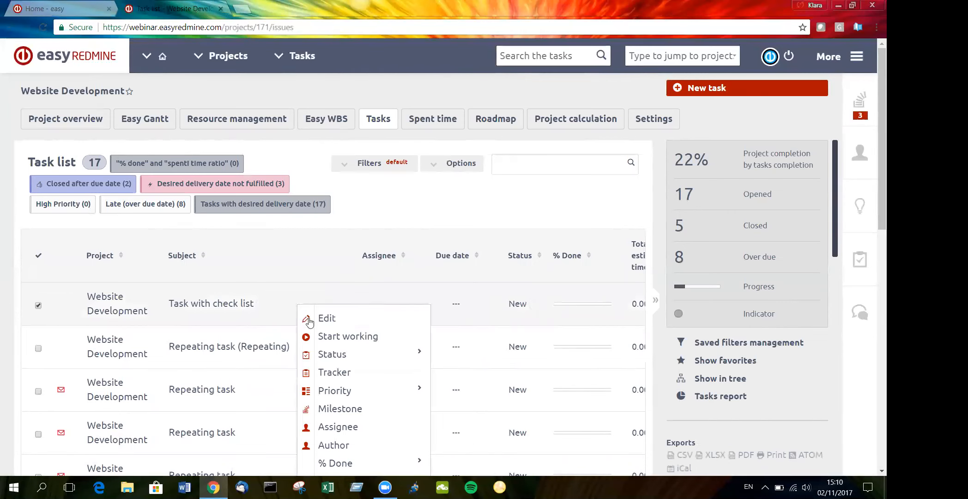
scroll(329, 283, down, 1)
click(330, 280)
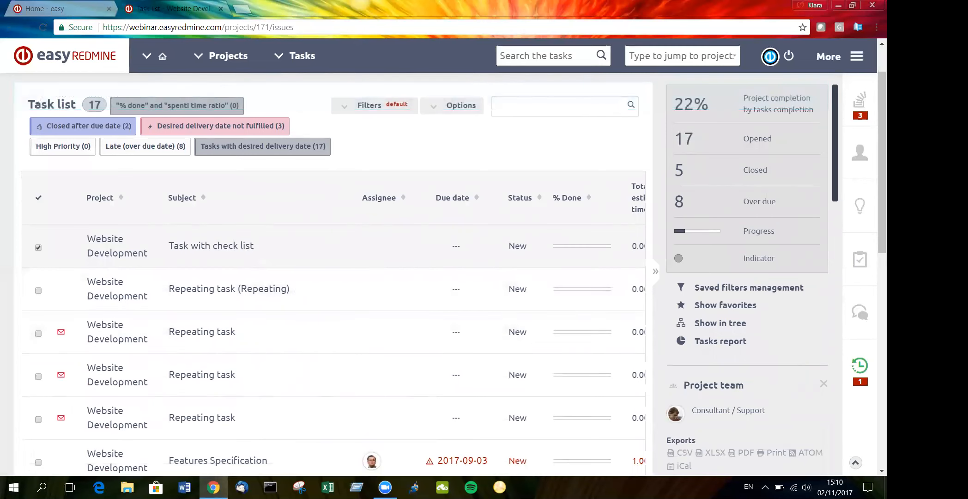
Finish the running timer for "Task with check list", examine its spent time hours in the edit form, and close the form without saving
click(860, 367)
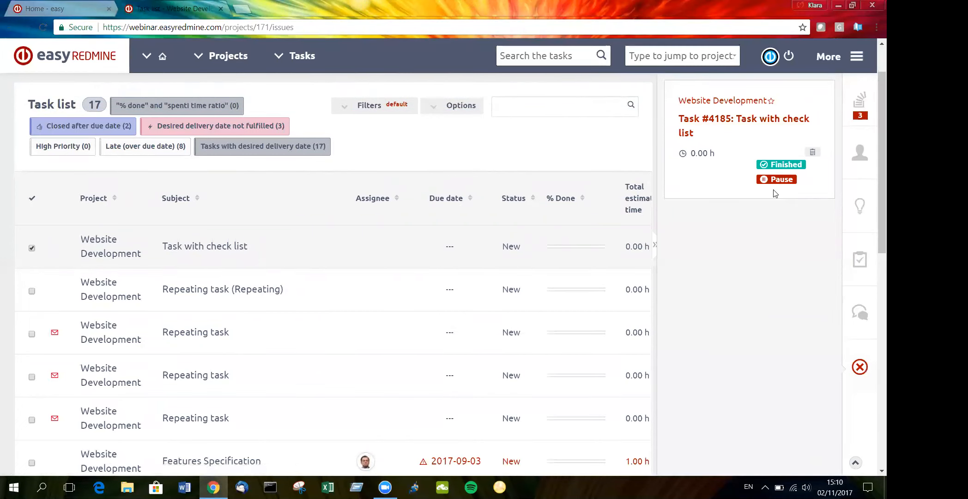
click(786, 165)
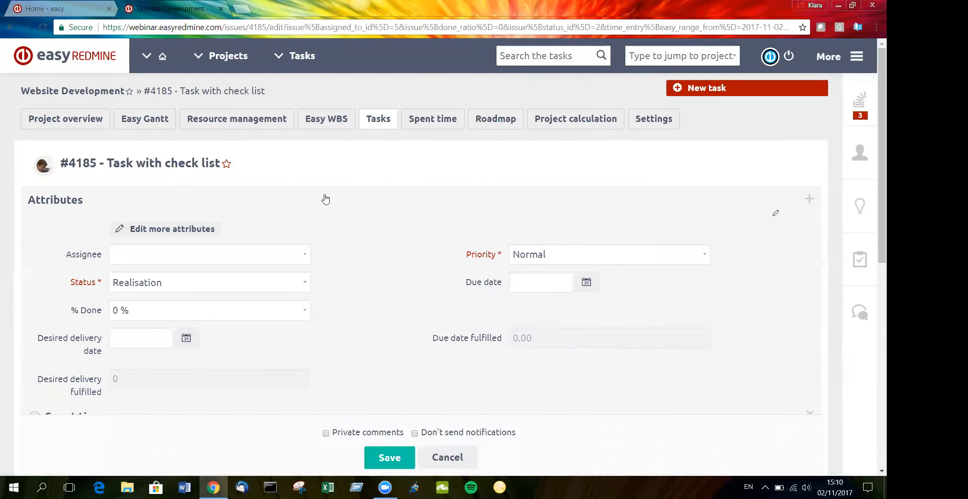
scroll(326, 199, down, 2)
drag(134, 333, 110, 336)
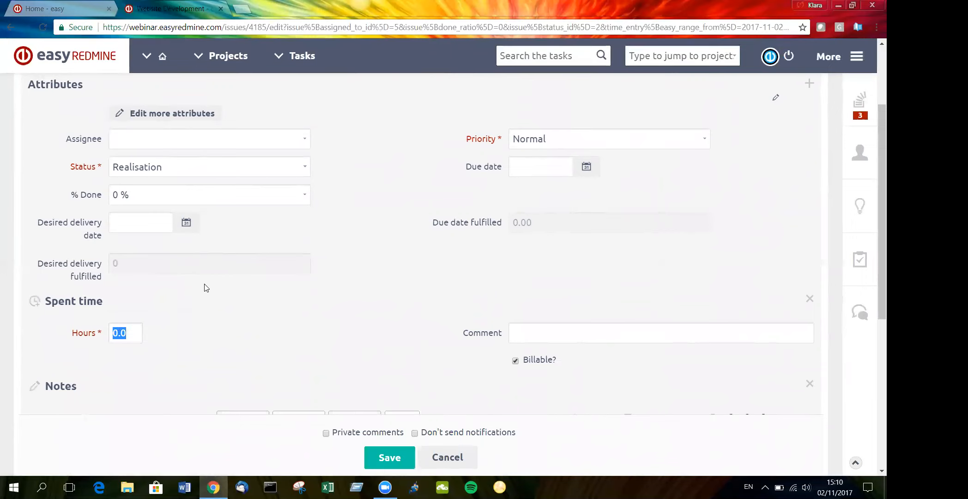
click(132, 332)
click(65, 13)
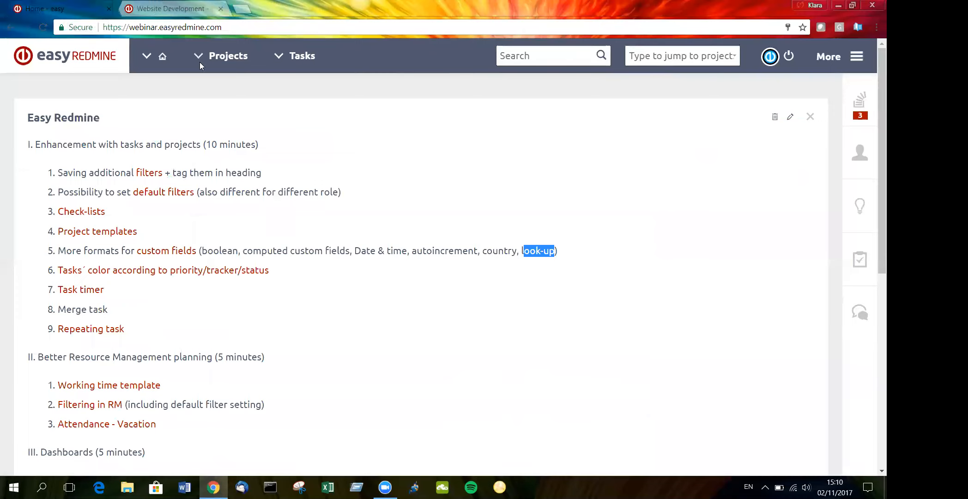
click(221, 9)
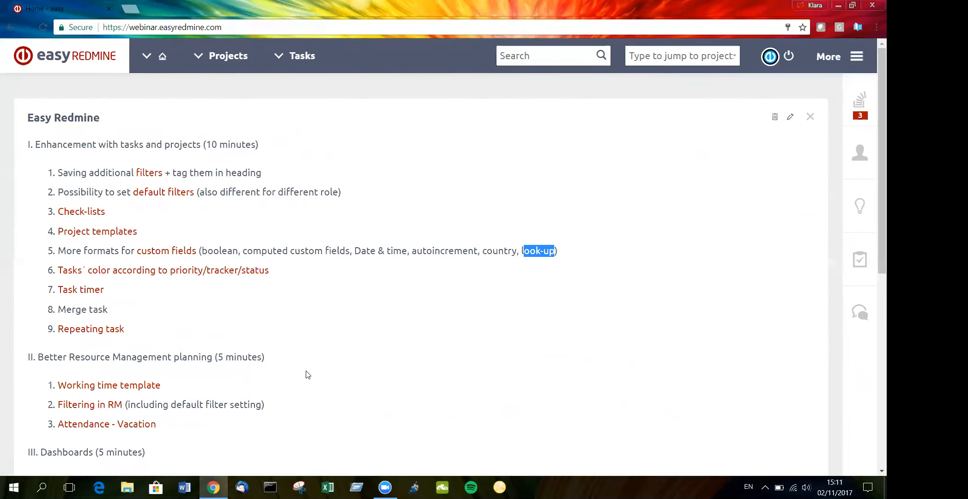
Open the Task timer task list from the agenda, view the merge option for "Task with check list" and "Repeating task (Repeating)", and close the list
middle_click(73, 292)
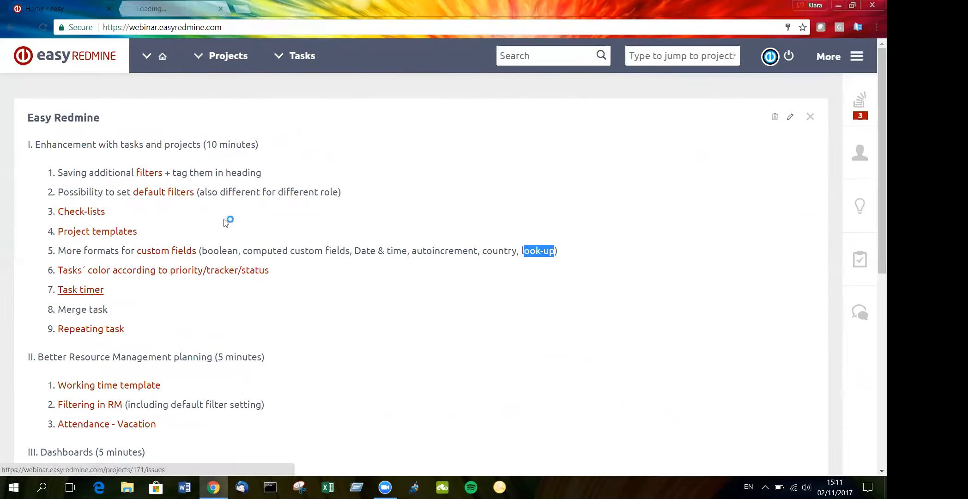
click(187, 10)
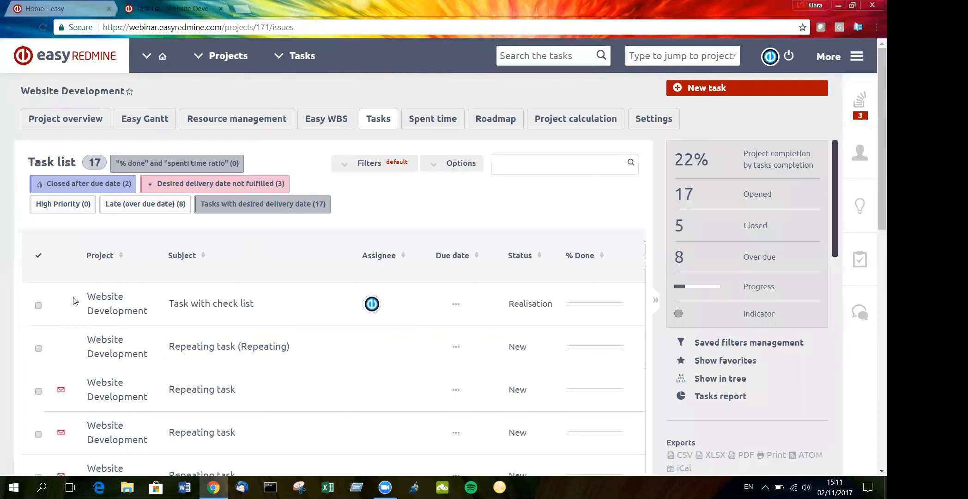
click(38, 305)
click(38, 350)
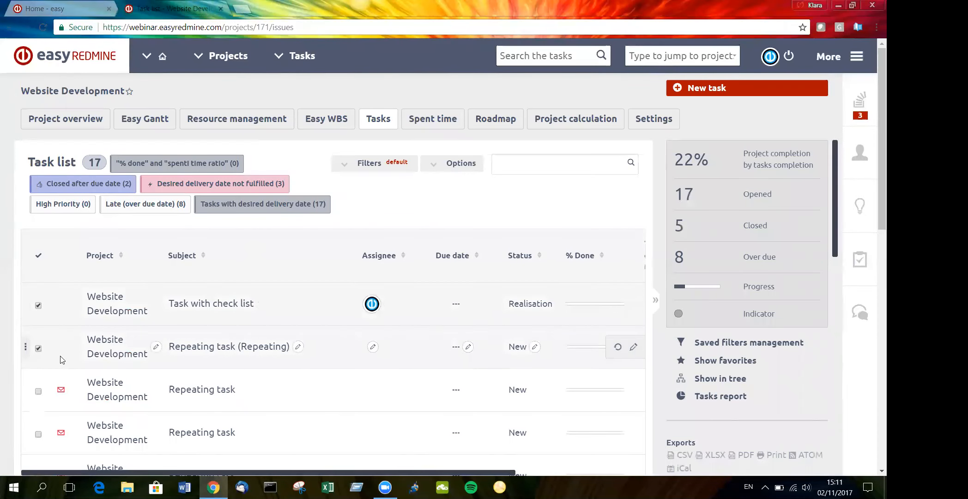
right_click(291, 305)
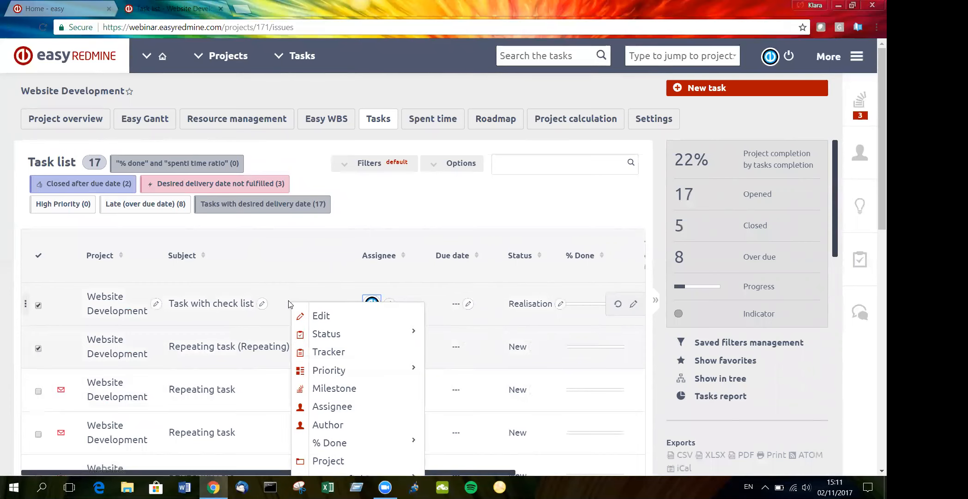
scroll(289, 303, down, 2)
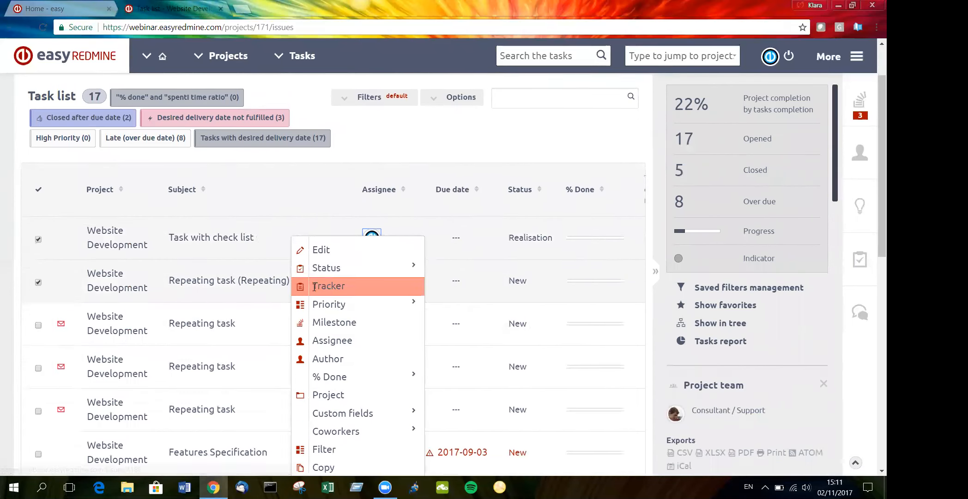
scroll(315, 287, down, 3)
mouse_move(336, 380)
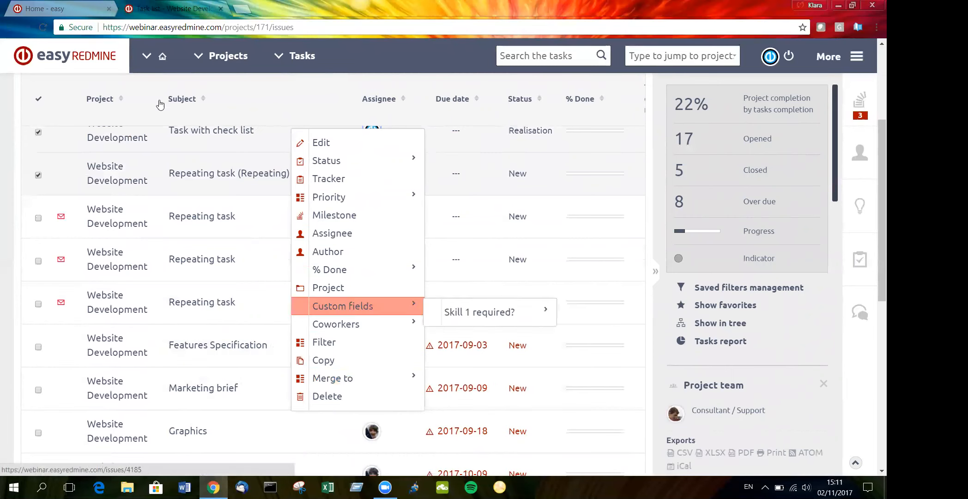
click(57, 11)
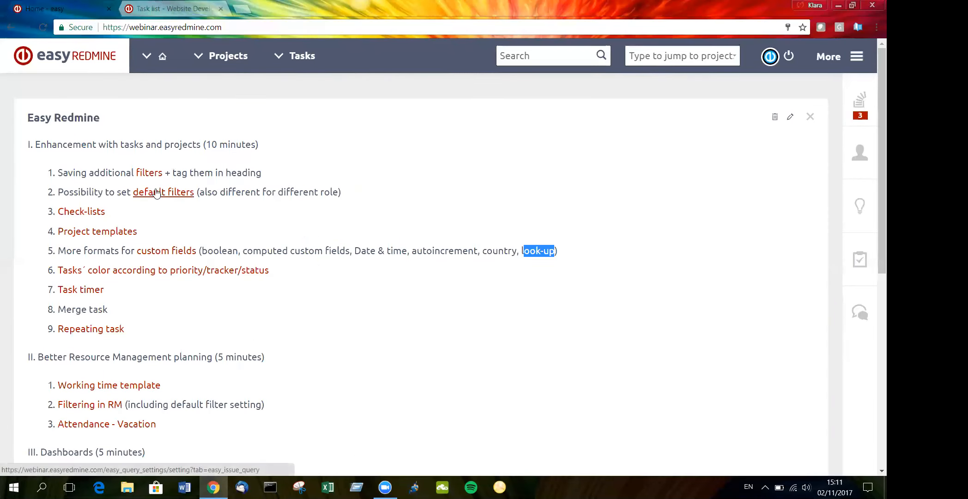
click(221, 9)
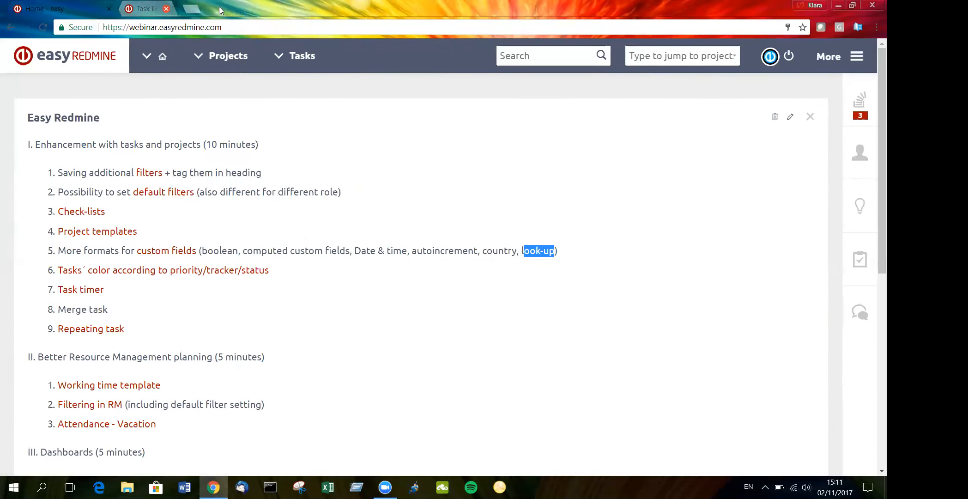
Start a new task from the agenda's Repeating task example, name it "Repeating task", and set its repeat option to Advanced
middle_click(103, 331)
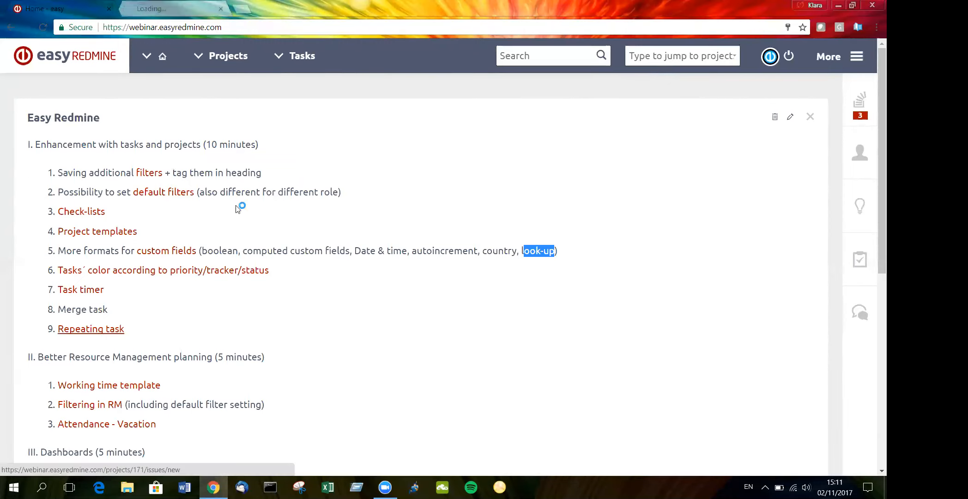
click(180, 9)
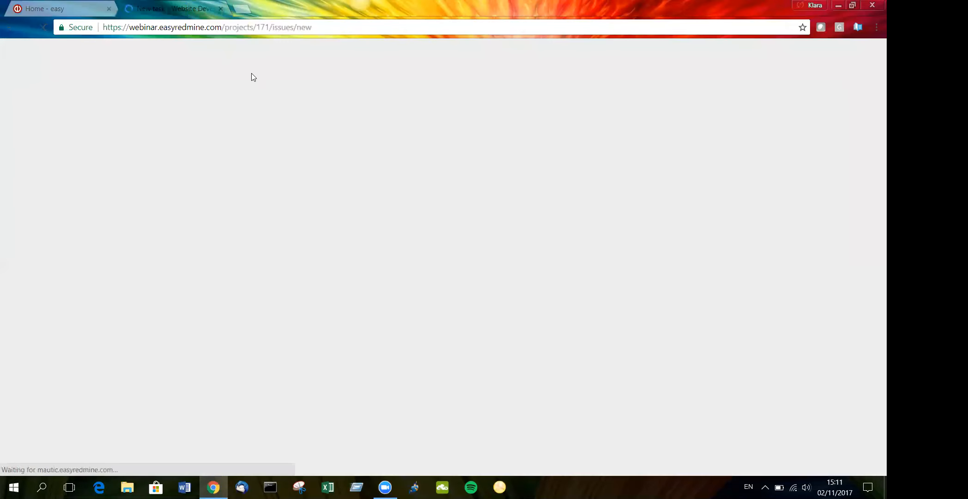
text(Repeating)
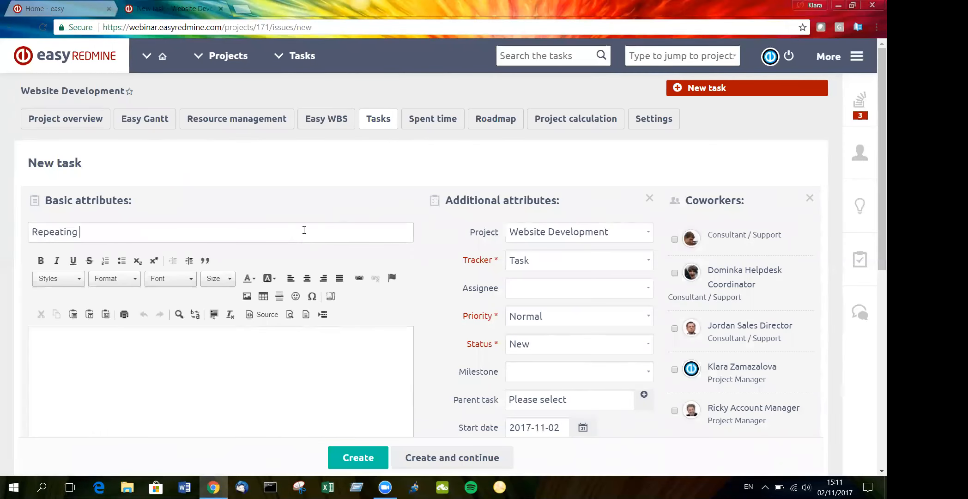
scroll(395, 288, down, 4)
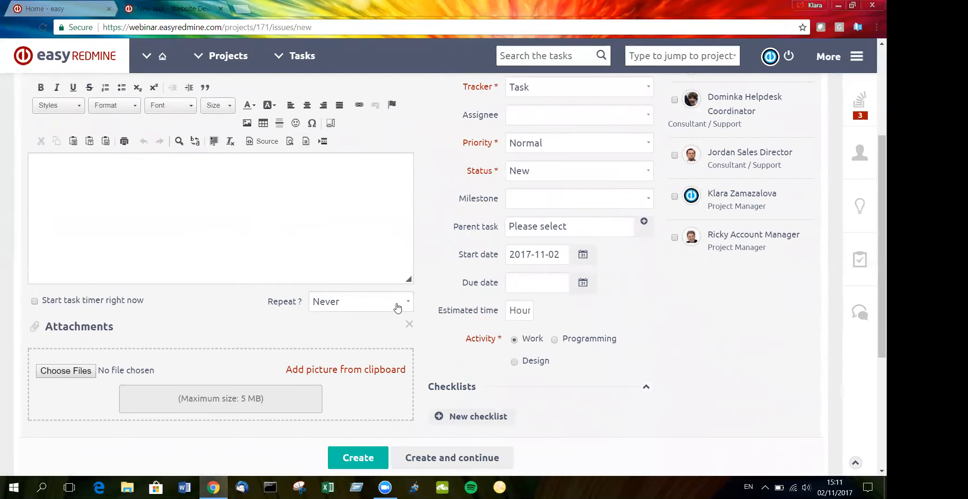
click(397, 305)
click(371, 401)
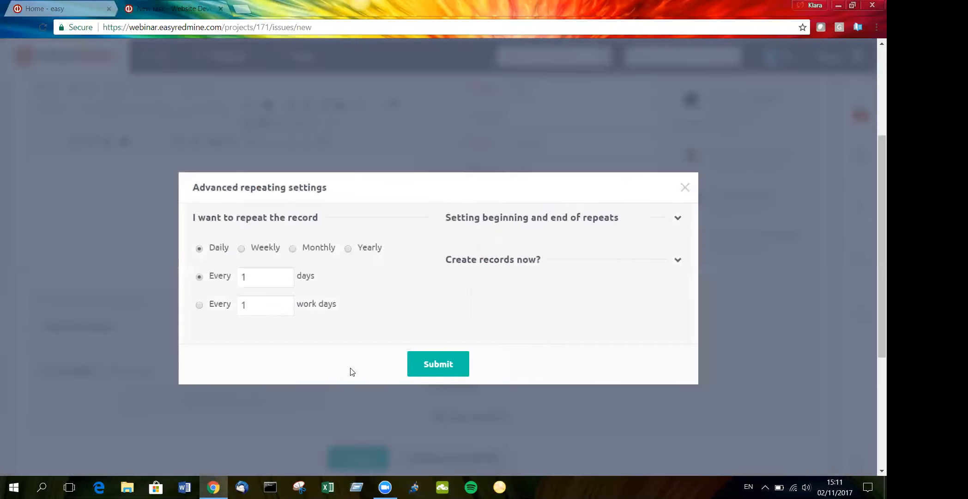
Set the task to repeat monthly on the first Monday, every 3 months
click(292, 249)
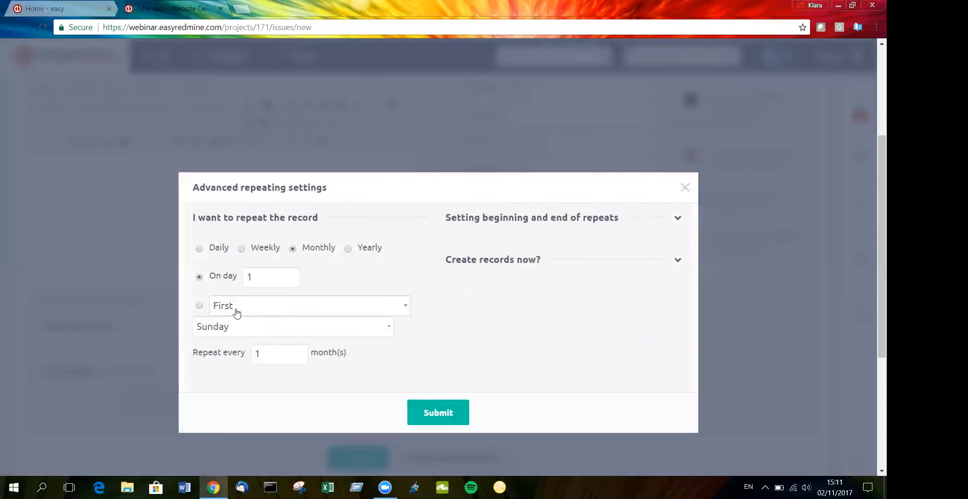
click(199, 306)
click(284, 336)
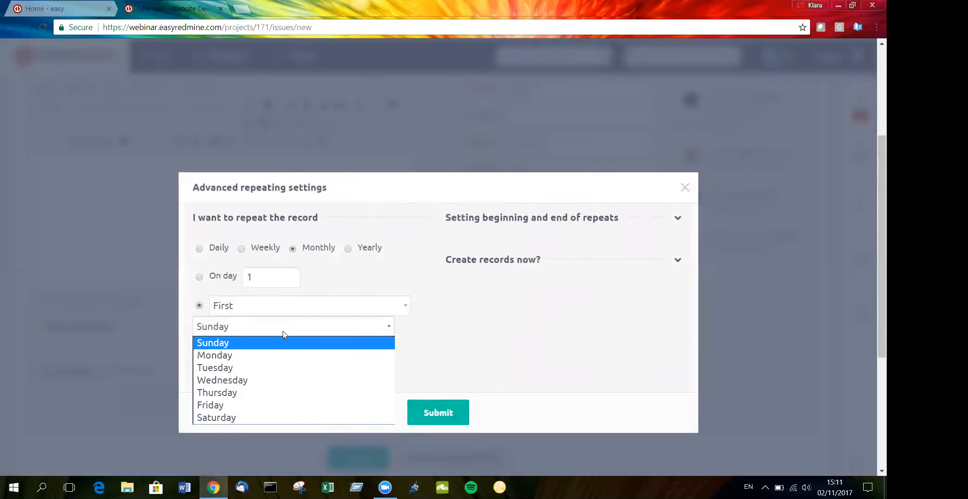
click(272, 355)
drag(281, 351, 243, 349)
text(3)
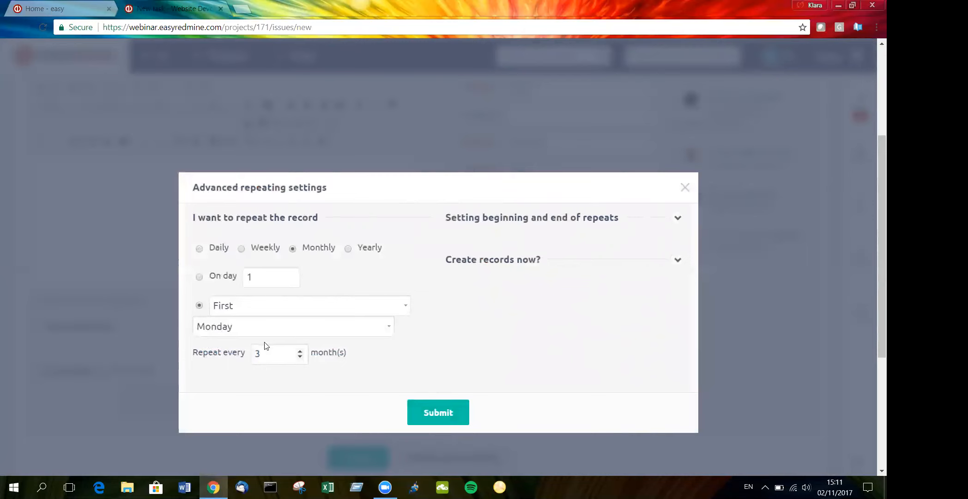
Fill in 2017-11-06 as the end day of the repeats, and switch the end condition to after 3 iterations
click(678, 218)
click(452, 319)
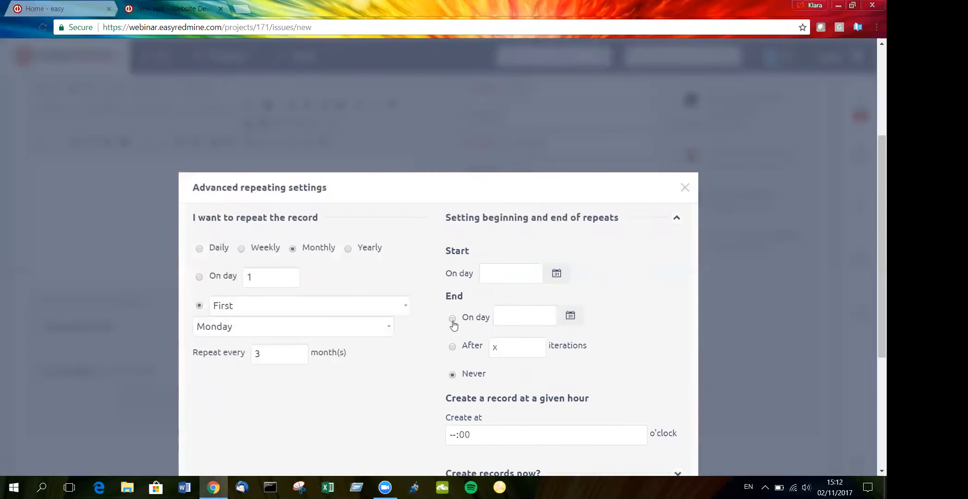
click(569, 319)
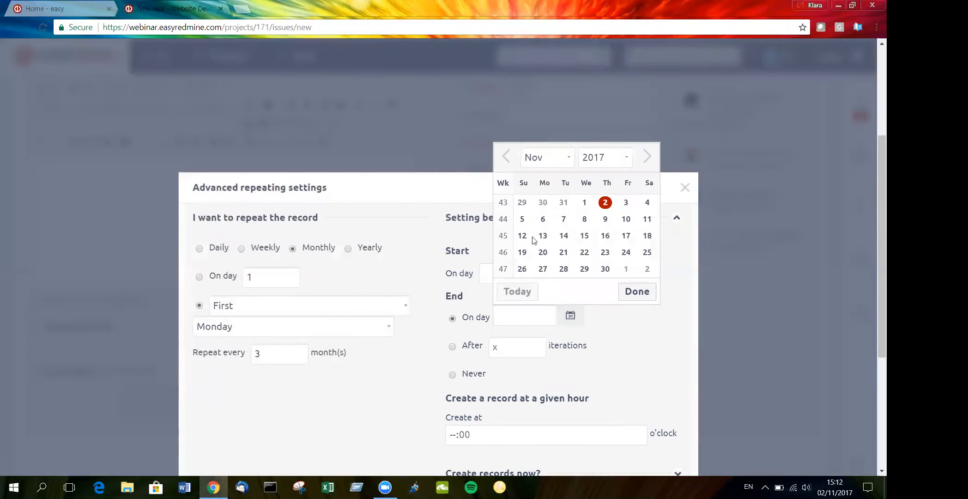
click(543, 220)
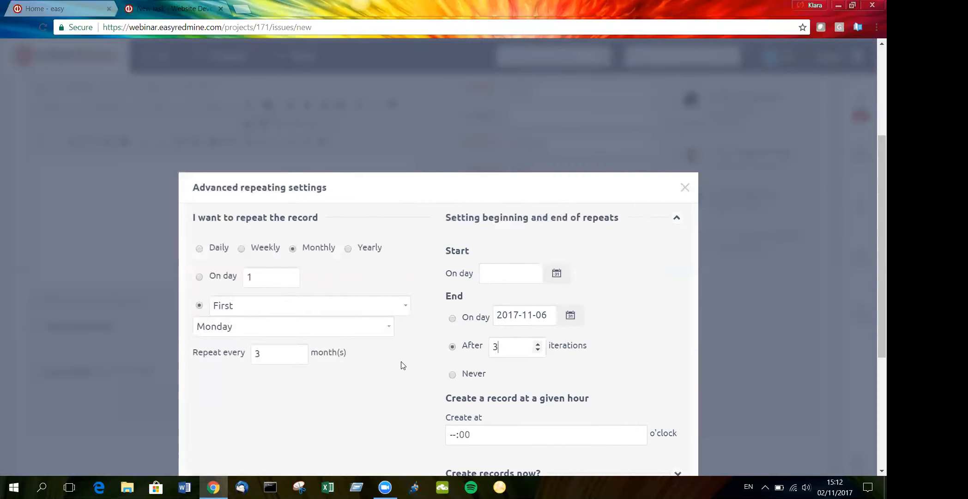
Choose to create the repeated records now, submit the advanced repeating settings, and create the task
scroll(395, 357, down, 1)
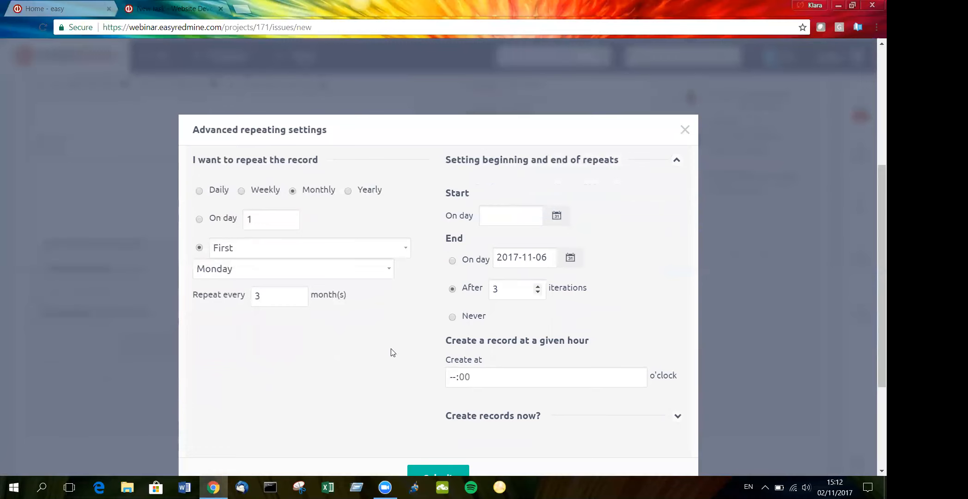
scroll(391, 353, down, 2)
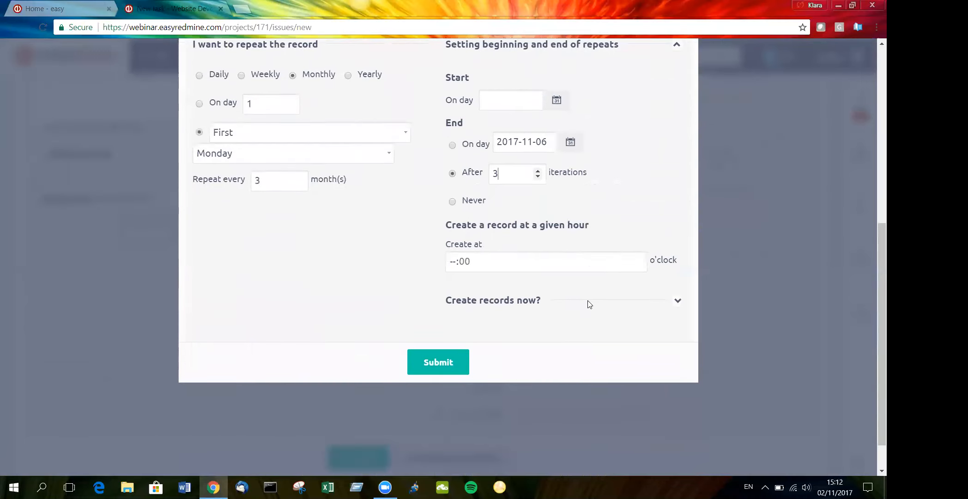
click(677, 301)
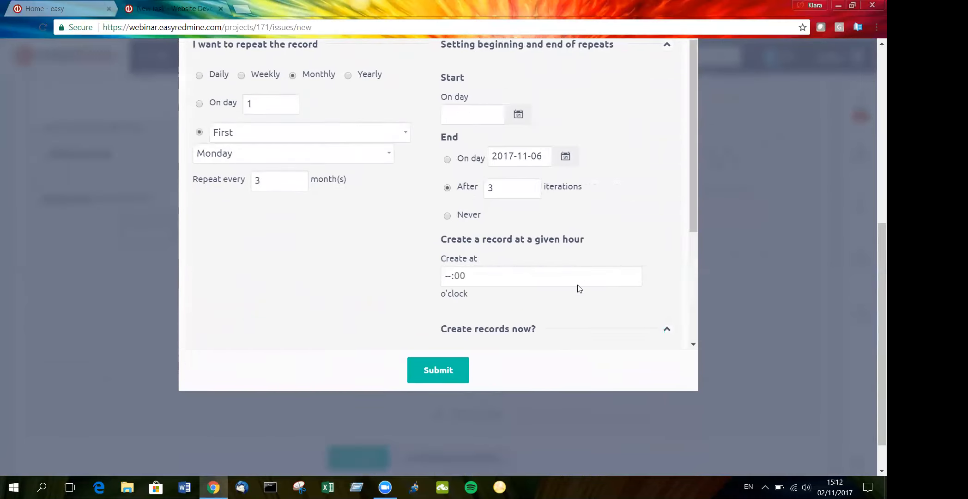
scroll(549, 278, down, 1)
scroll(551, 281, down, 2)
click(480, 283)
click(438, 370)
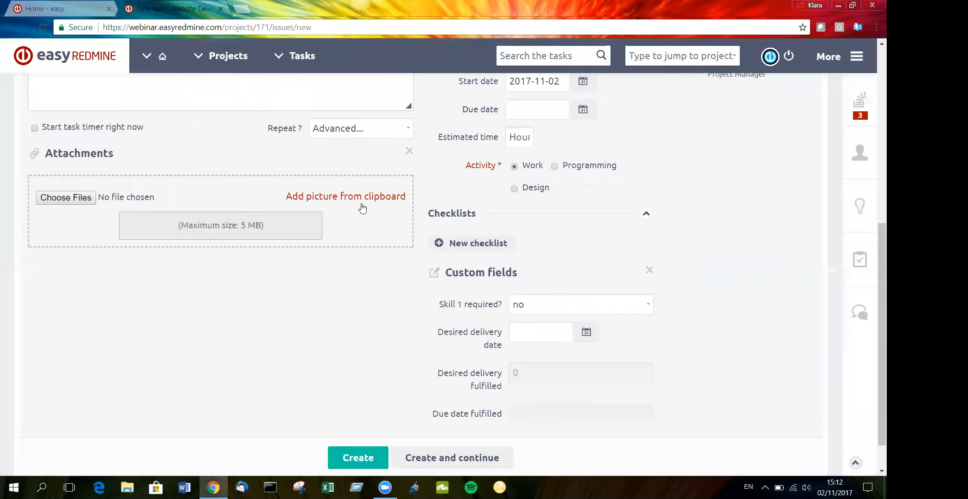
scroll(390, 351, down, 1)
click(354, 424)
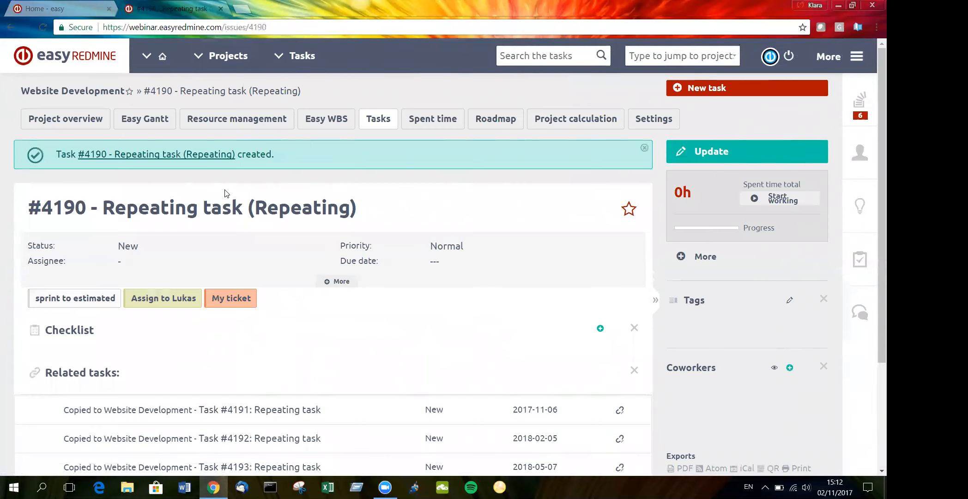
Examine the related tasks and their dates on the new repeating task, and close its page
scroll(257, 402, down, 3)
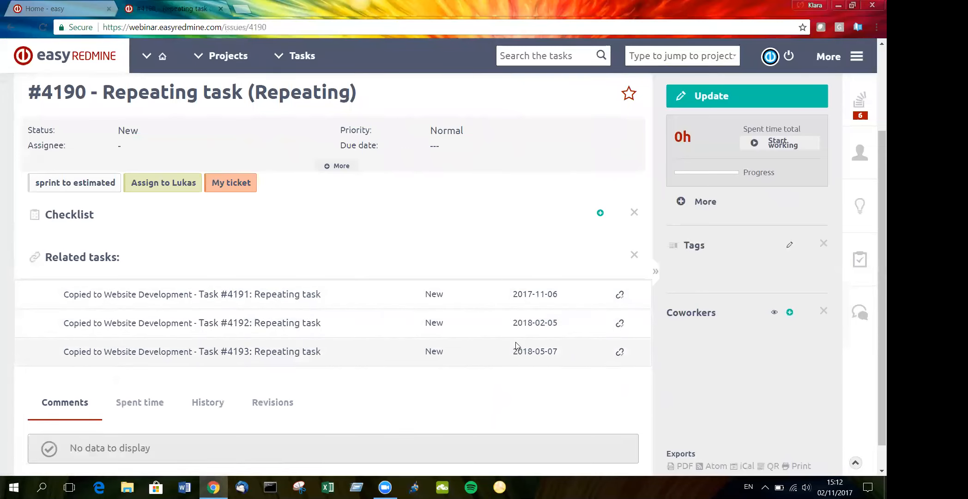
click(45, 9)
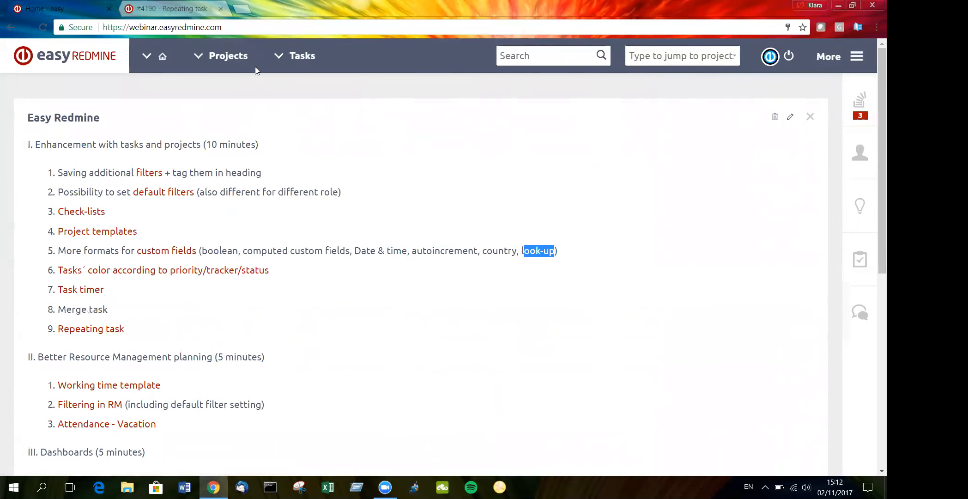
click(220, 9)
Open the Working time template example from the agenda and view the details of the US Calendar
scroll(423, 231, down, 1)
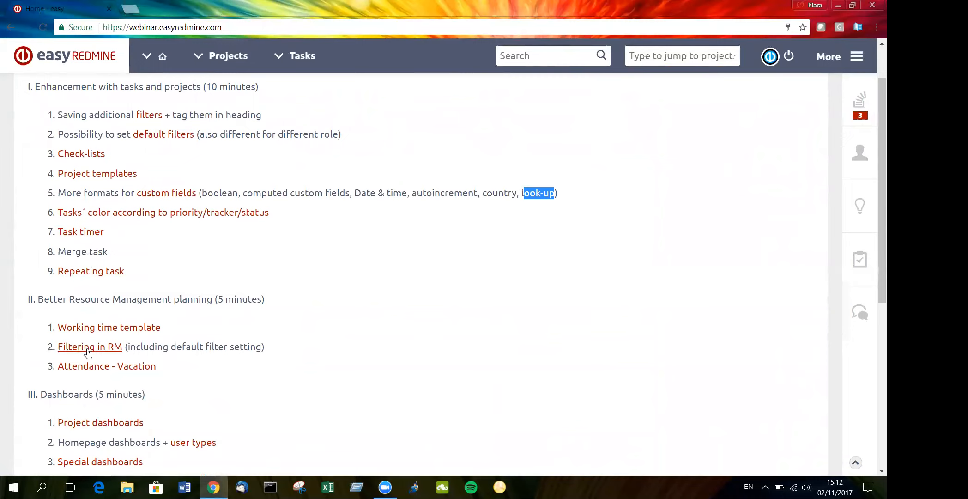
middle_click(108, 330)
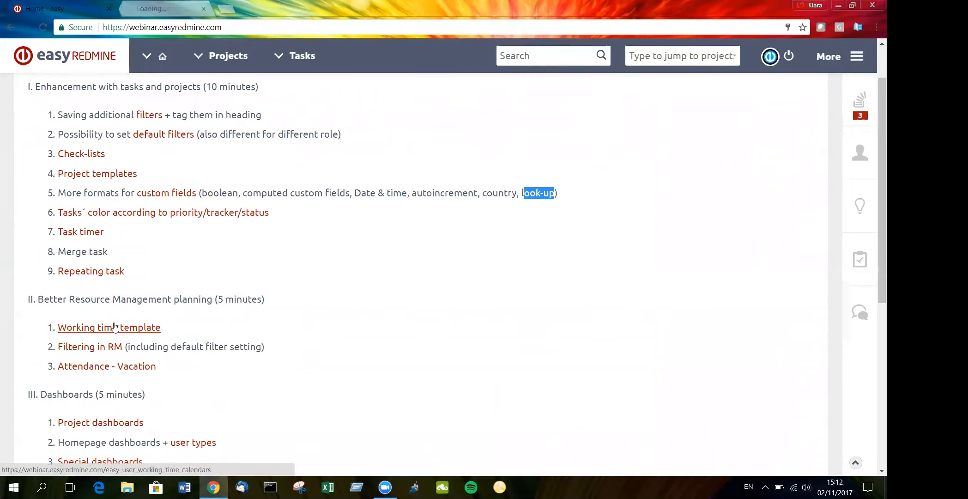
click(164, 7)
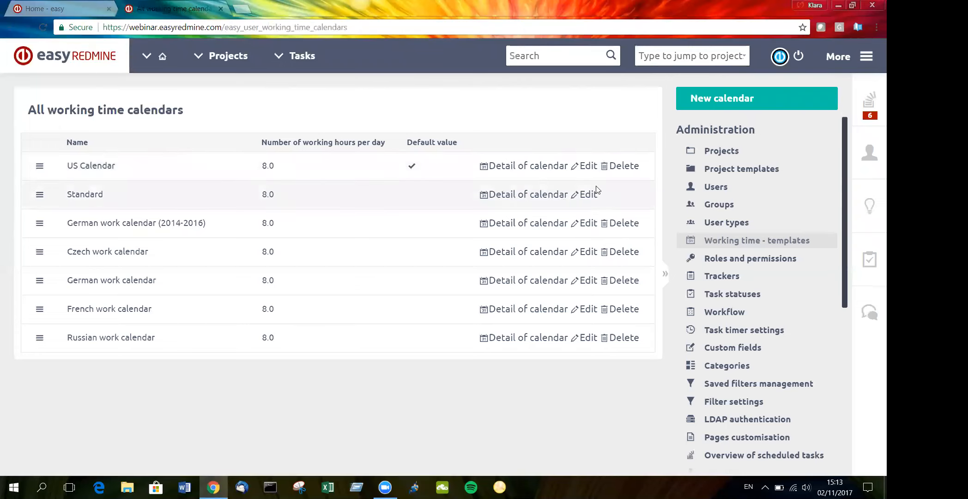
click(517, 169)
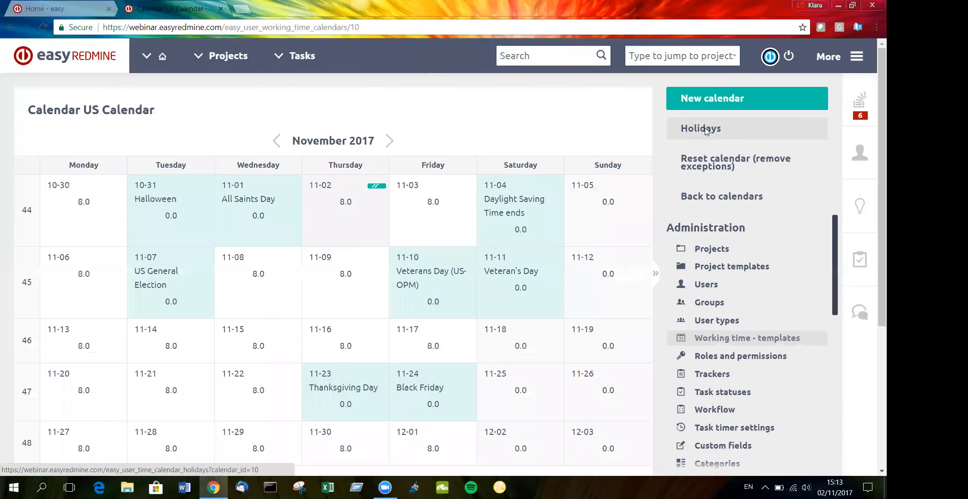
View the holidays defined for the US Calendar, and return to the list of all working time calendars
click(704, 127)
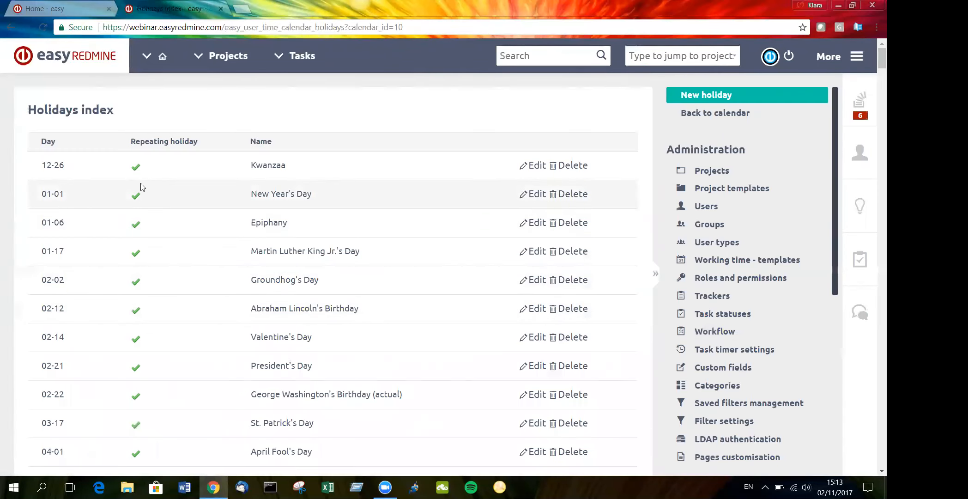
click(11, 28)
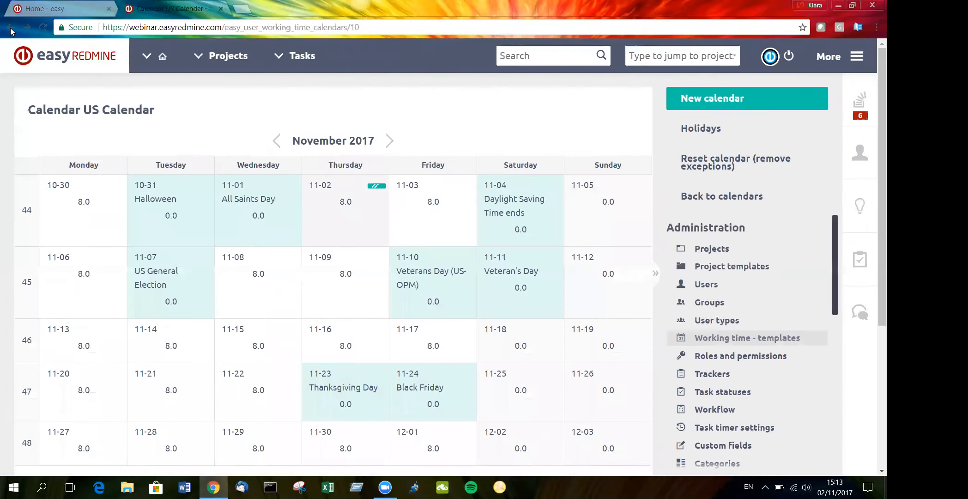
click(9, 29)
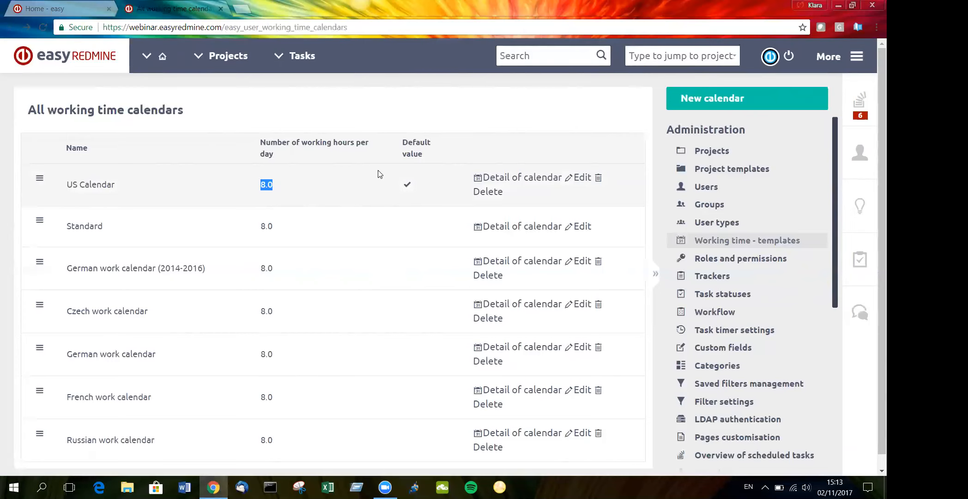
Open the US Calendar's basic attributes, review its working hours per day, and close the calendar page without updating it
click(581, 184)
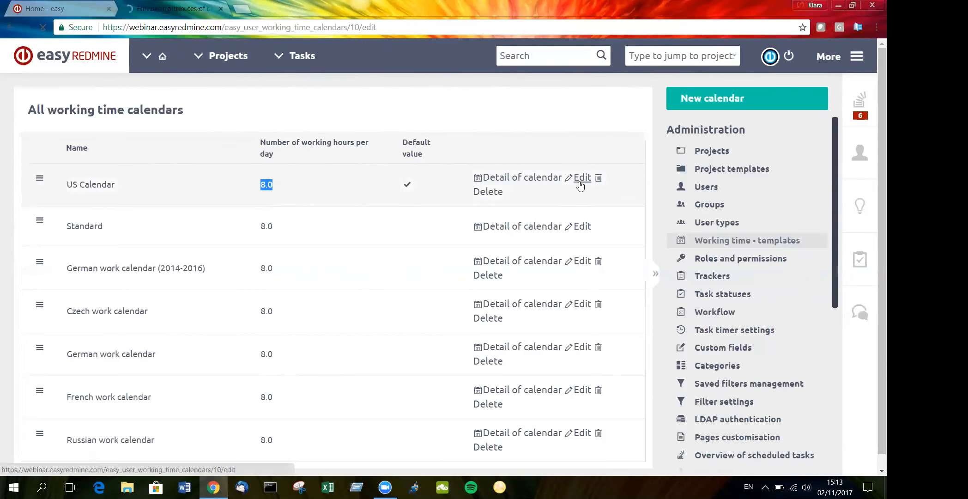
scroll(232, 200, down, 1)
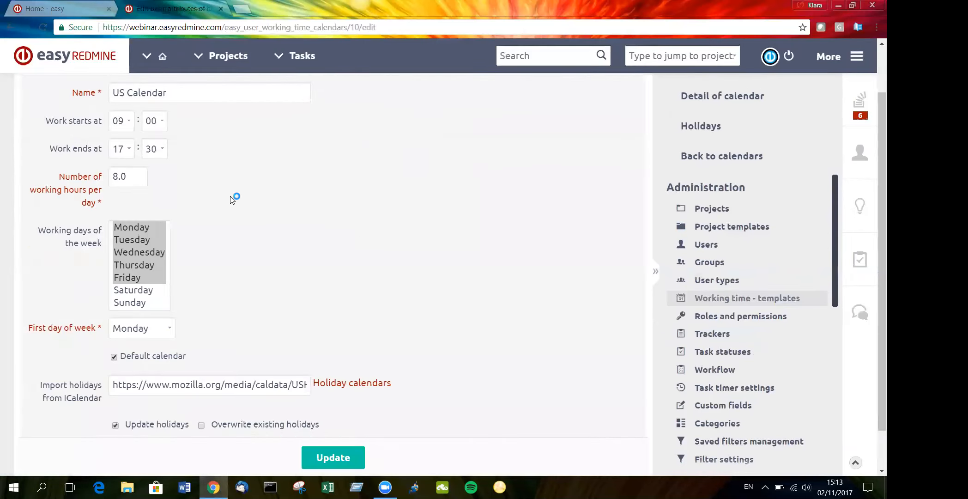
drag(131, 179, 114, 177)
scroll(333, 240, up, 2)
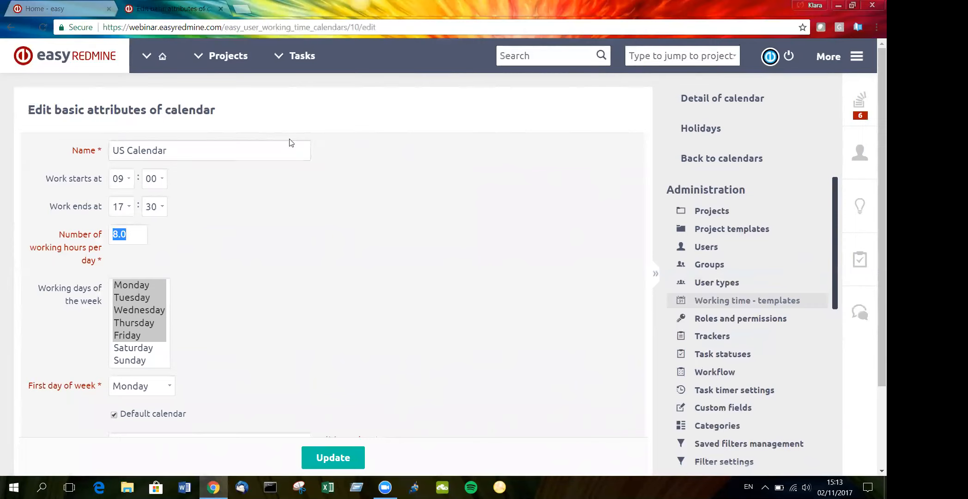
click(72, 9)
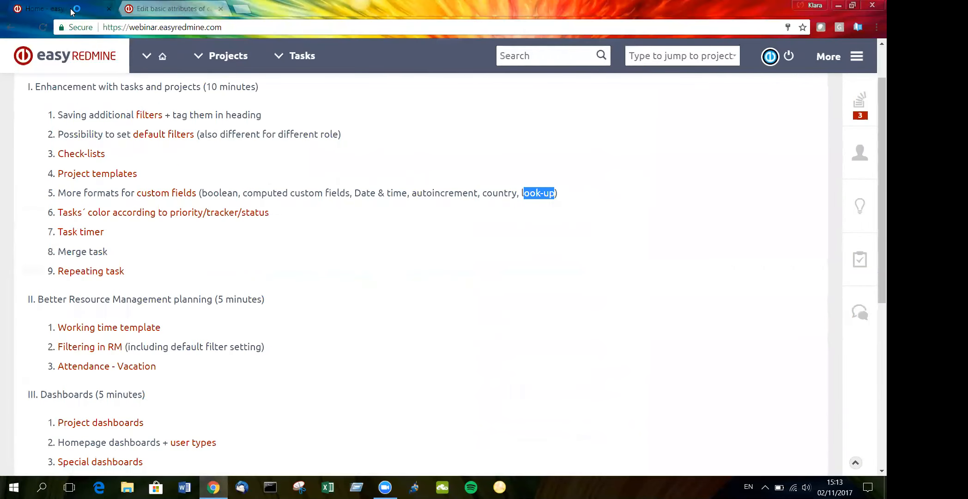
scroll(358, 290, down, 1)
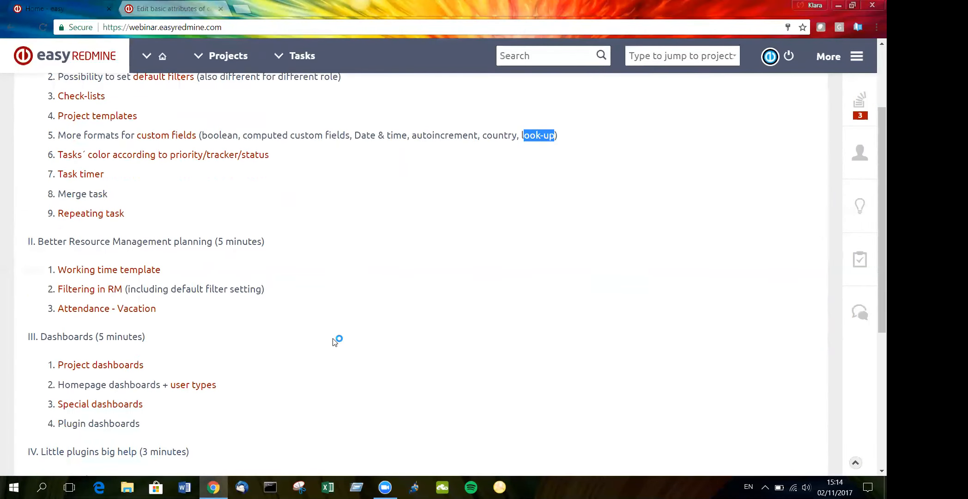
click(221, 9)
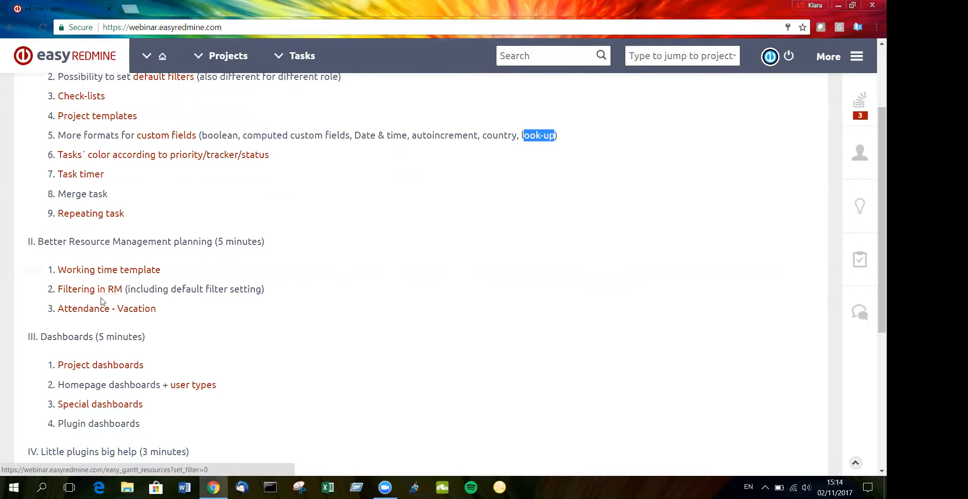
Open the Filtering in RM example from the agenda, look through the resources, apply the Consulting filter, and close the page
ctrl+click(120, 288)
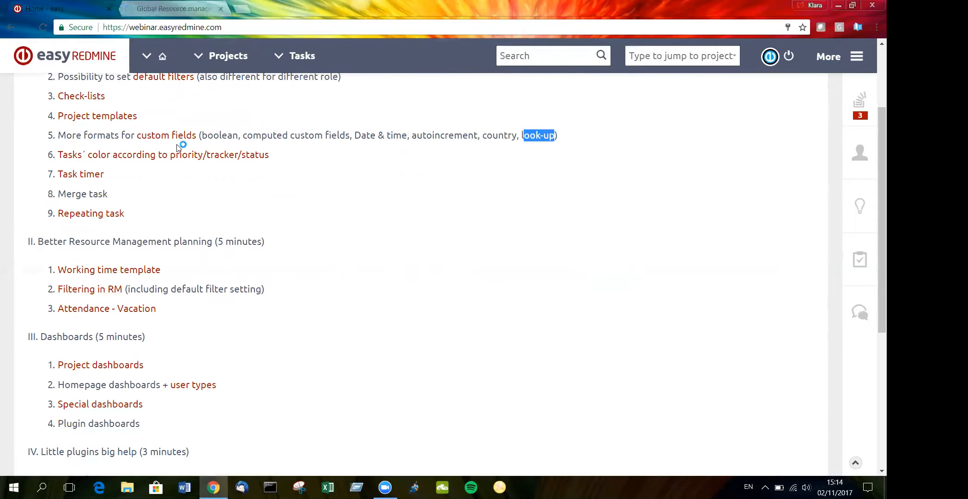
click(183, 10)
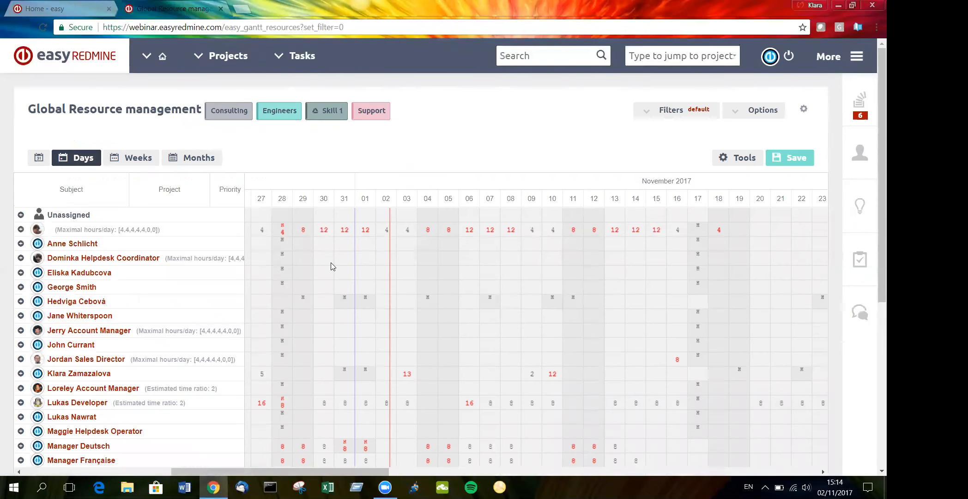
scroll(127, 252, down, 6)
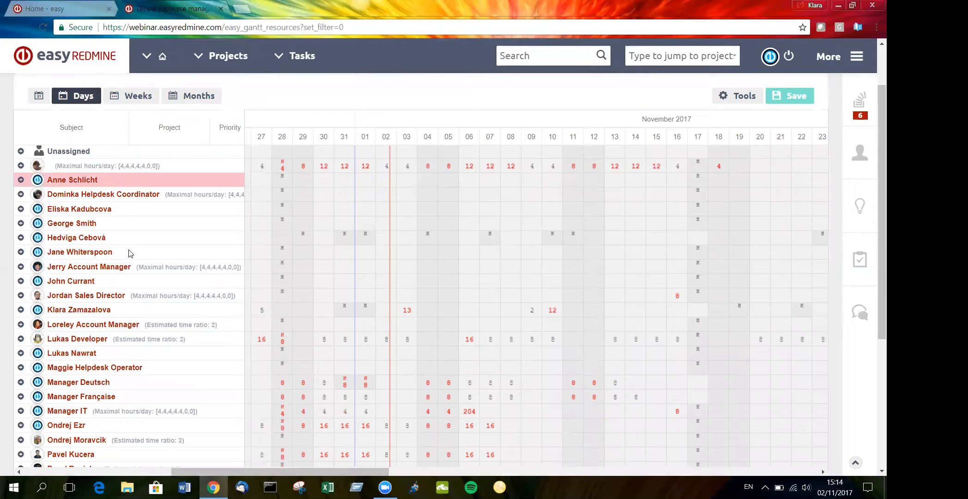
scroll(118, 238, up, 6)
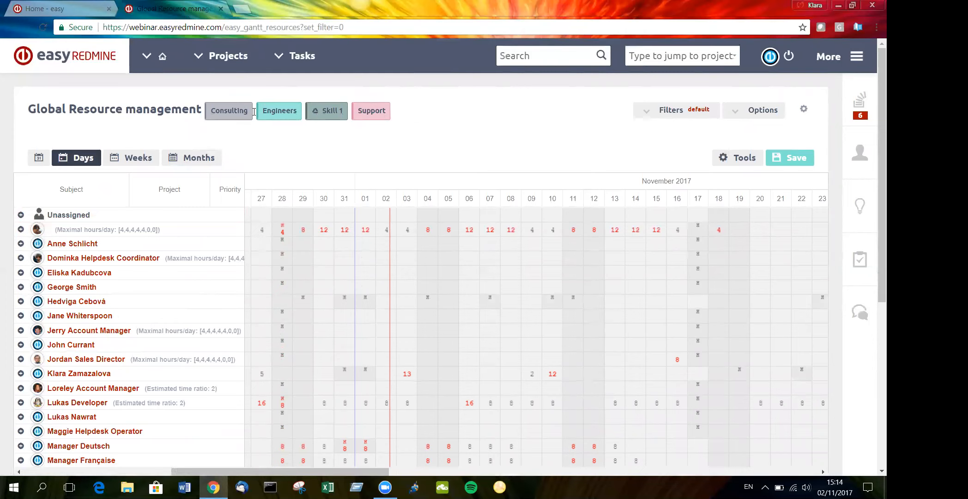
click(227, 111)
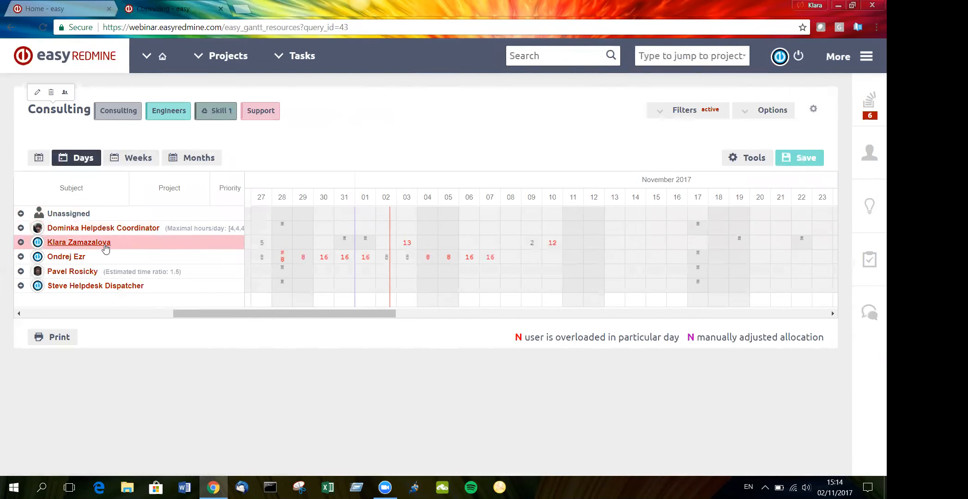
click(43, 8)
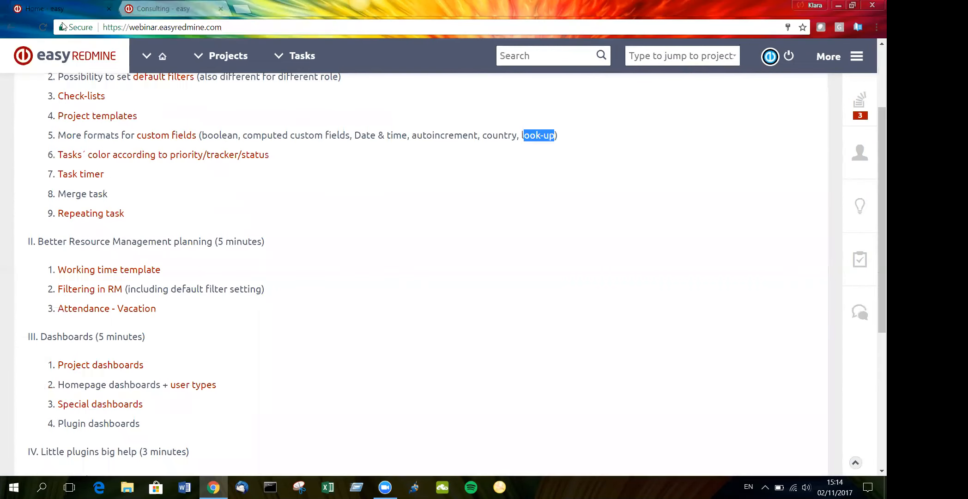
click(221, 9)
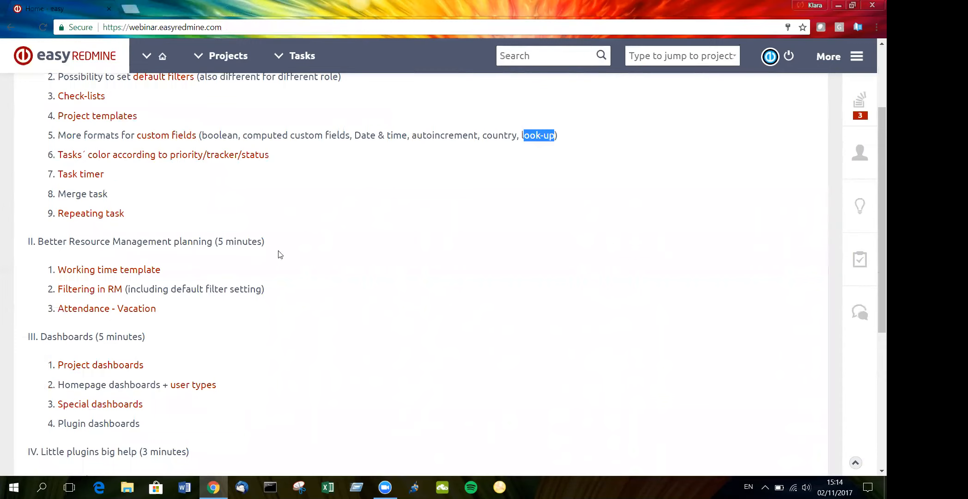
Open the Attendance - Vacation and Filtering in RM examples from the agenda separately, and show the attendance calendar
middle_click(97, 312)
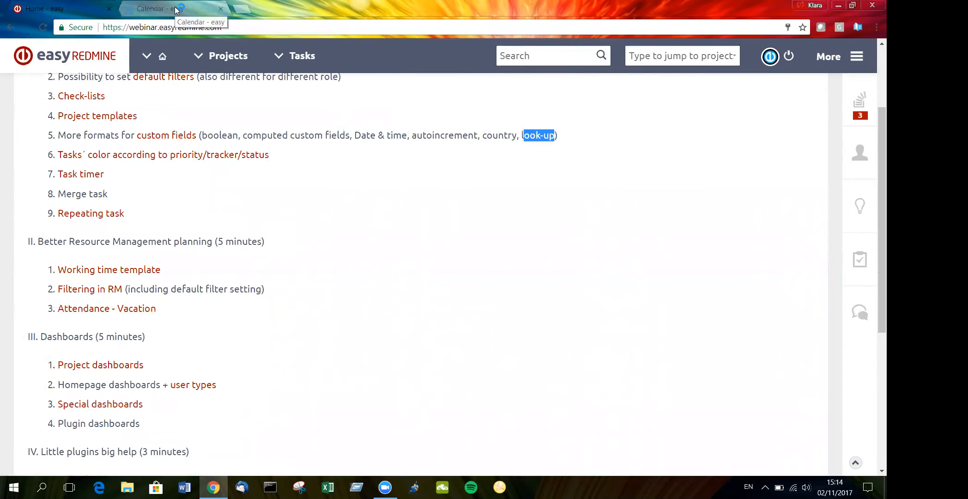
middle_click(98, 288)
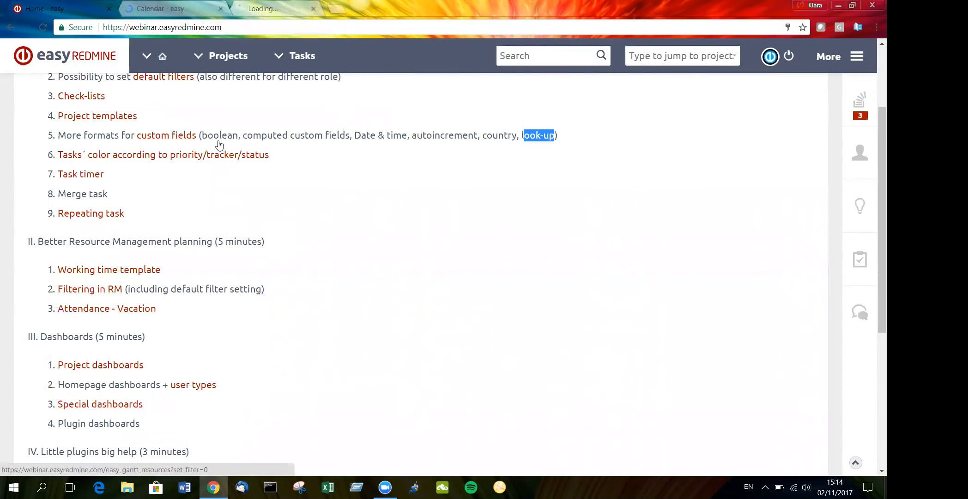
click(191, 13)
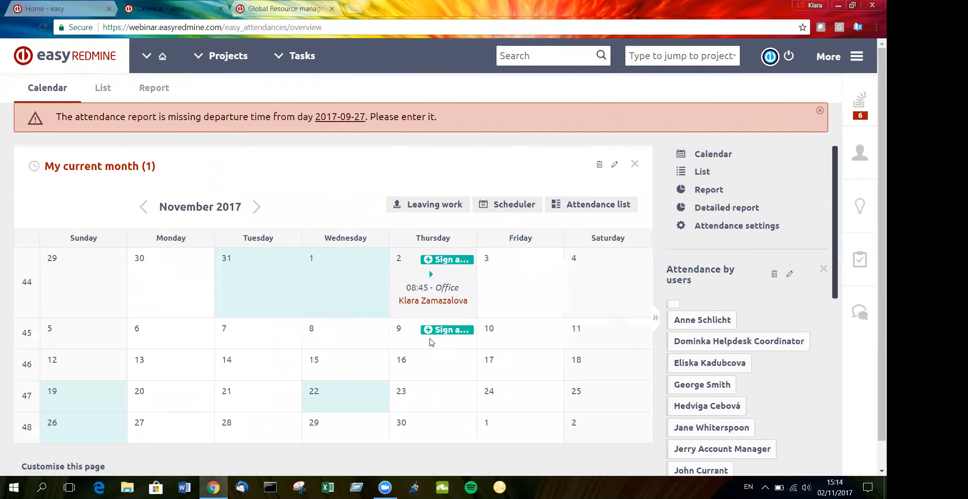
Create an all-day Vacation attendance for 2017-11-09 in the attendance calendar
click(436, 330)
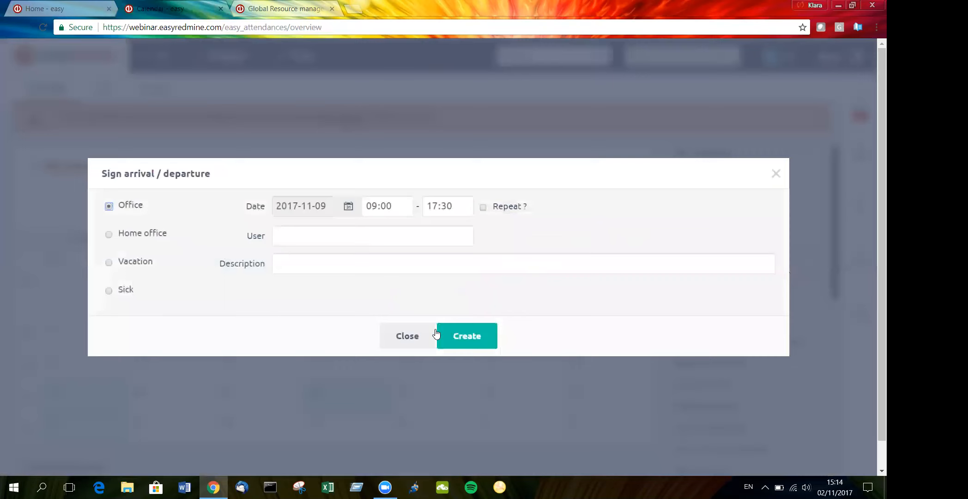
click(144, 263)
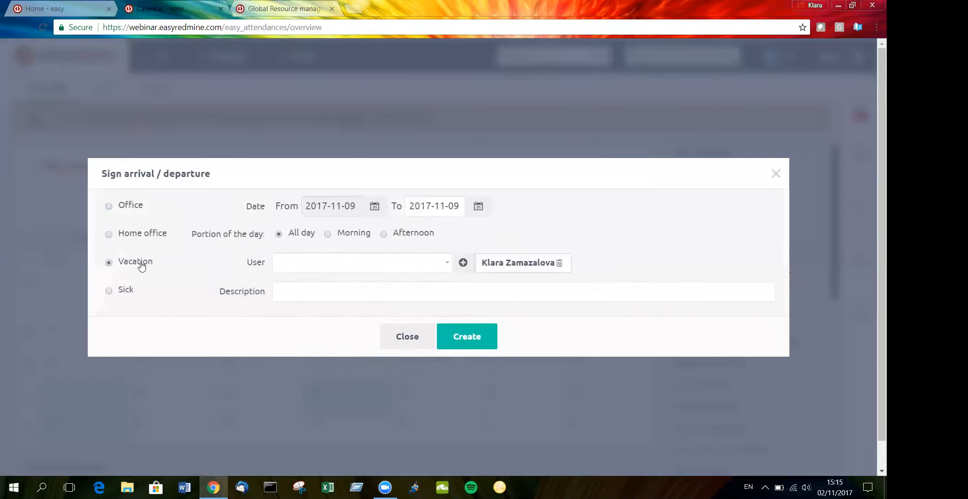
click(481, 338)
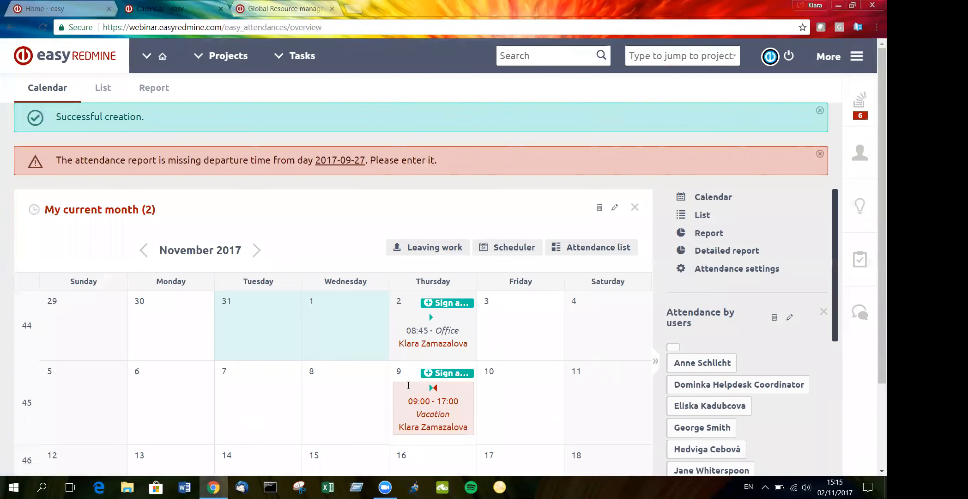
Check the vacation day on November 9 in resource management under the Consulting filter, and close the resource and attendance pages
click(269, 9)
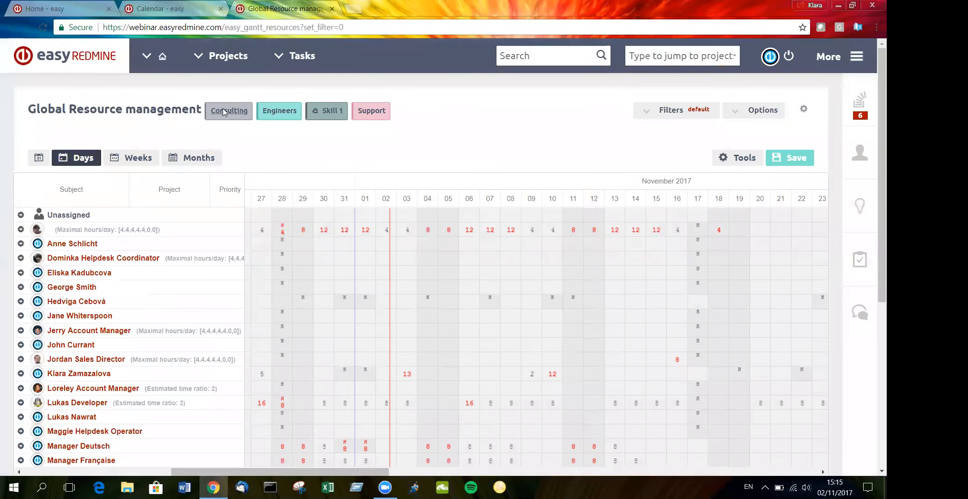
click(222, 110)
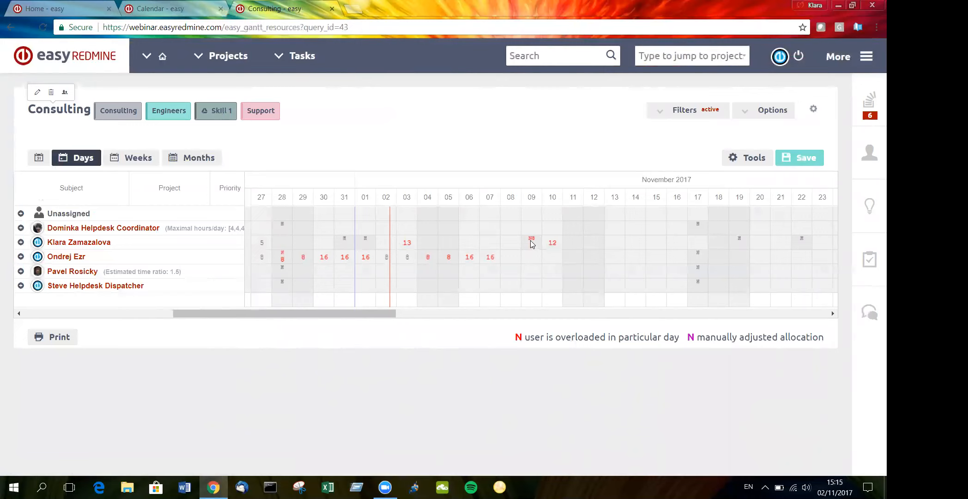
mouse_move(531, 241)
click(332, 9)
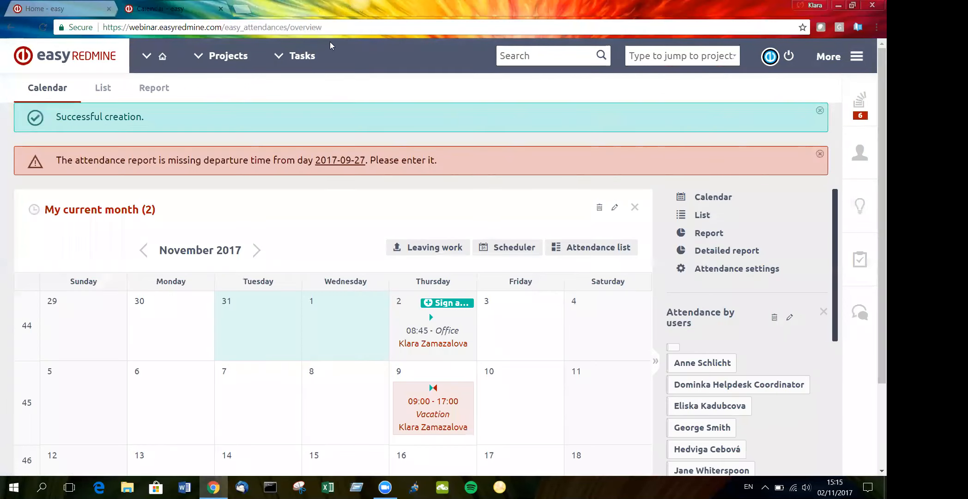
click(220, 9)
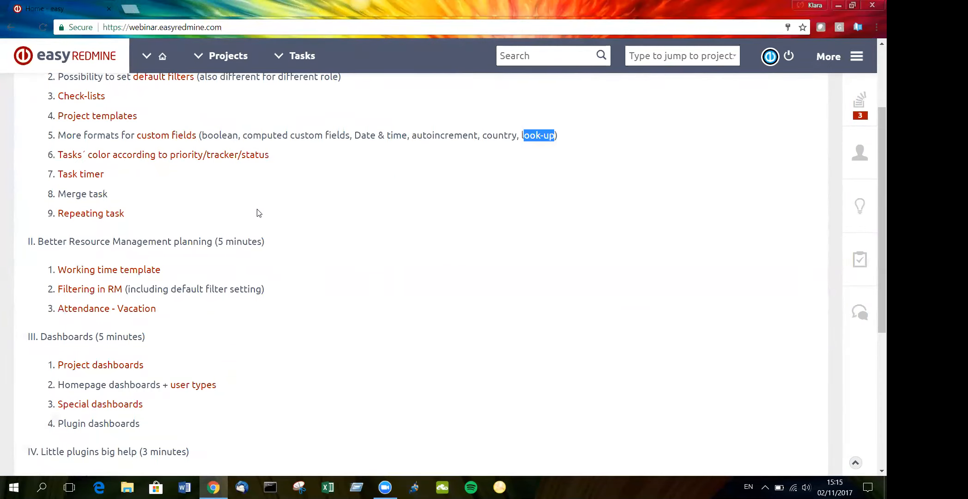
Review the agenda sections and open the Project dashboards example from the Dashboards section
scroll(259, 213, down, 2)
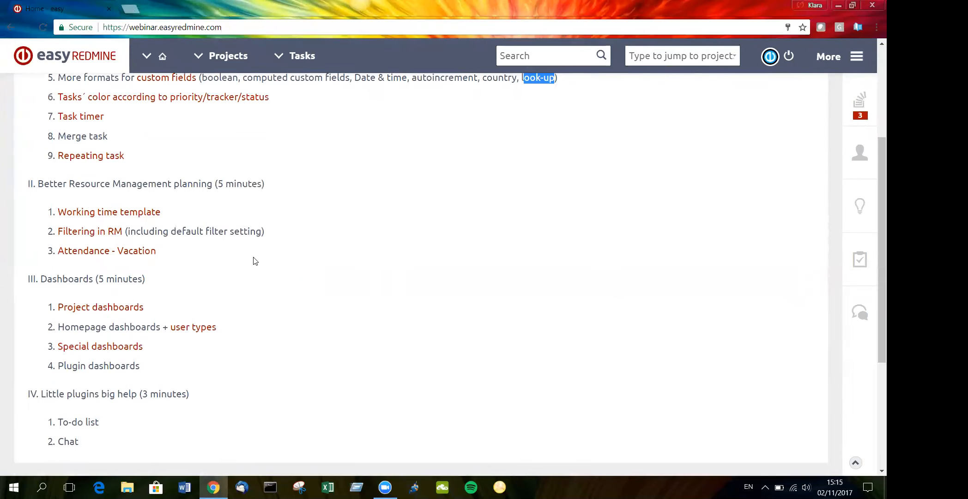
scroll(253, 255, up, 3)
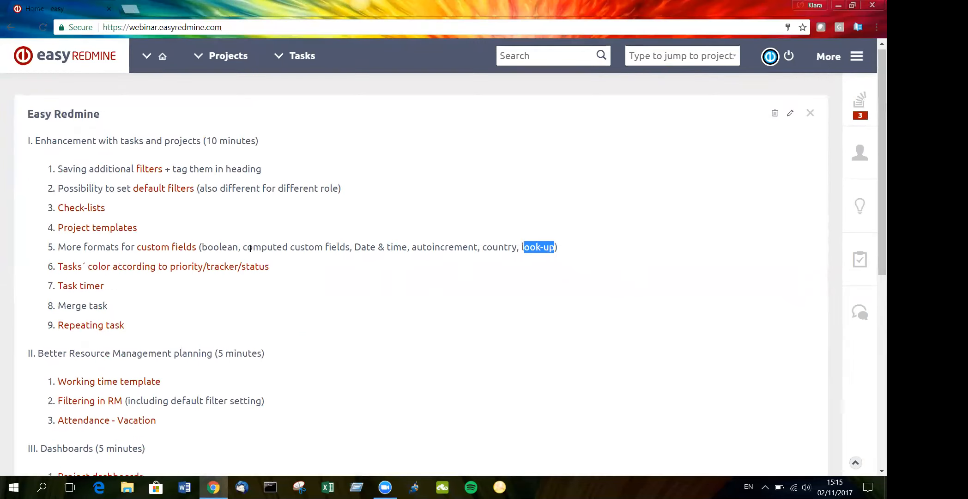
scroll(251, 253, down, 5)
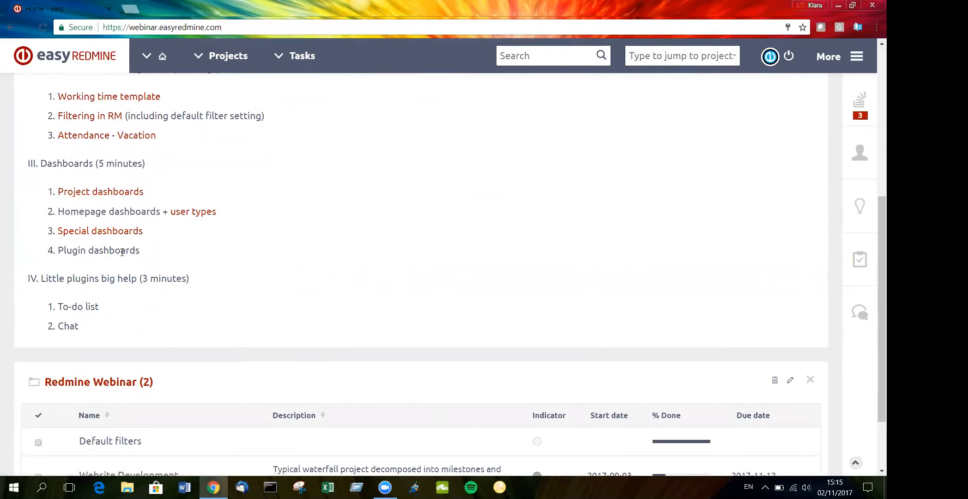
middle_click(126, 192)
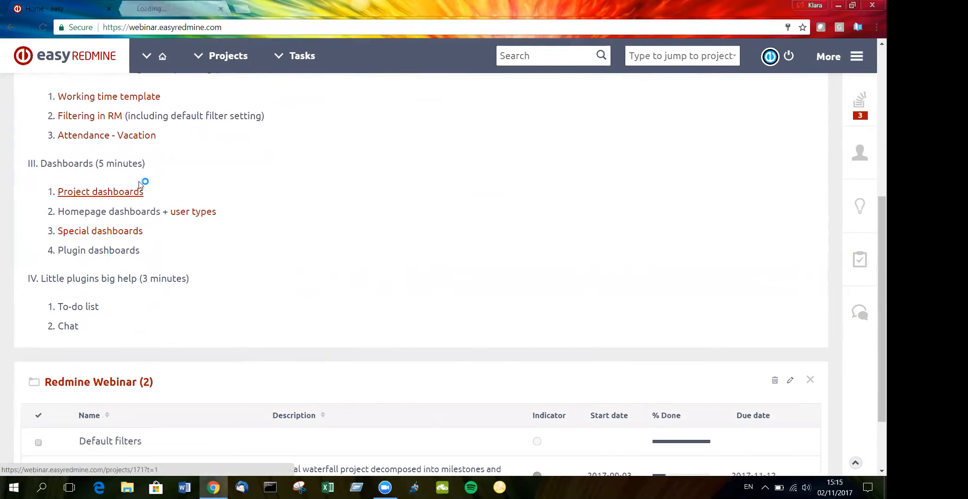
click(198, 8)
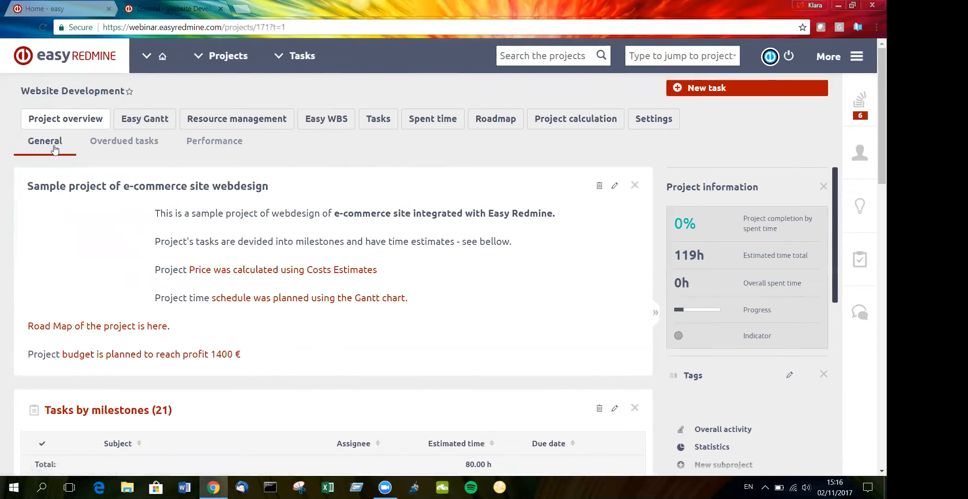
Examine the General, Overdued tasks and Performance dashboards of the Website Development project
scroll(366, 252, down, 2)
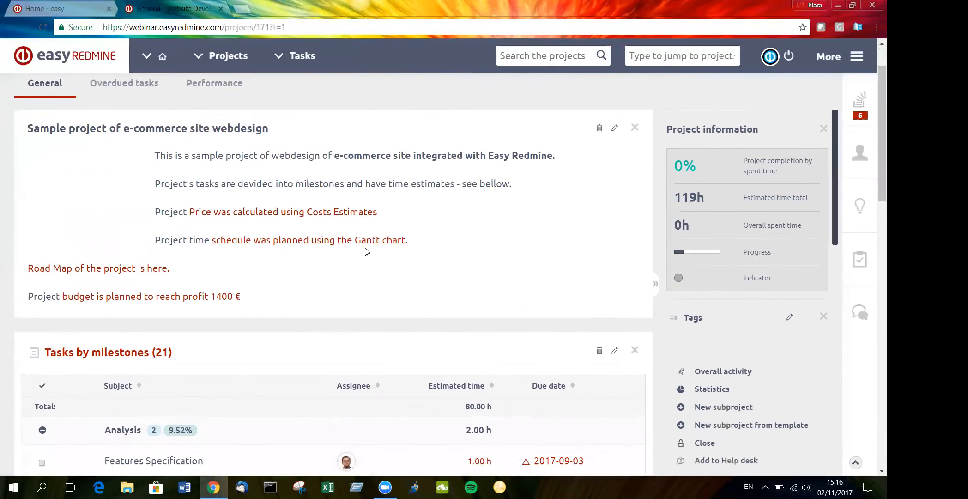
scroll(367, 252, down, 4)
scroll(418, 253, up, 6)
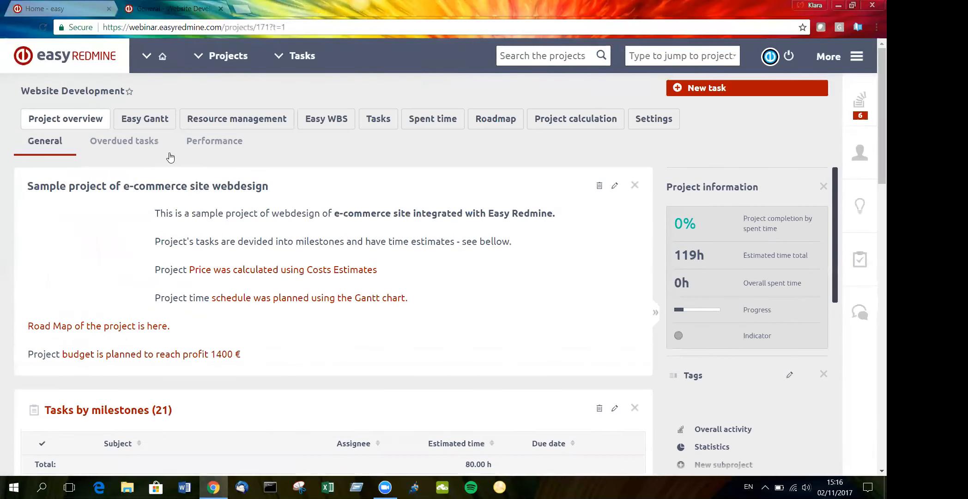
click(141, 142)
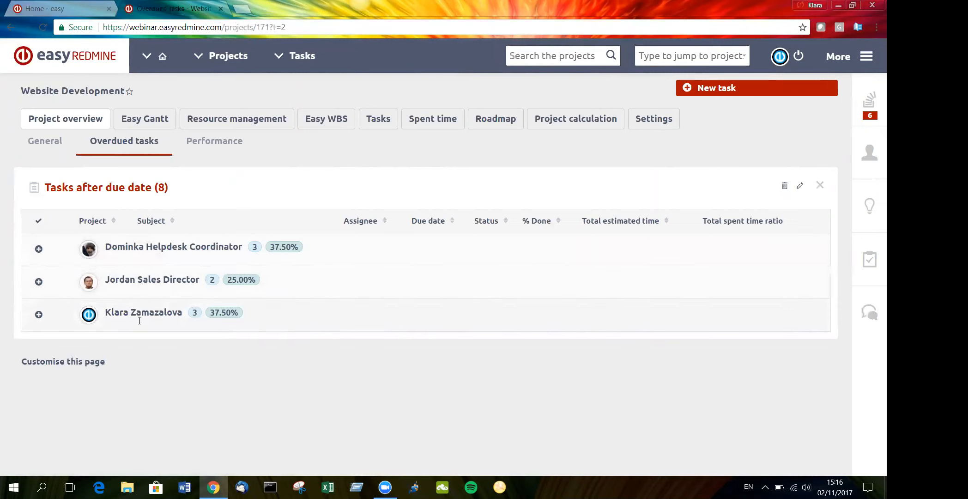
click(217, 144)
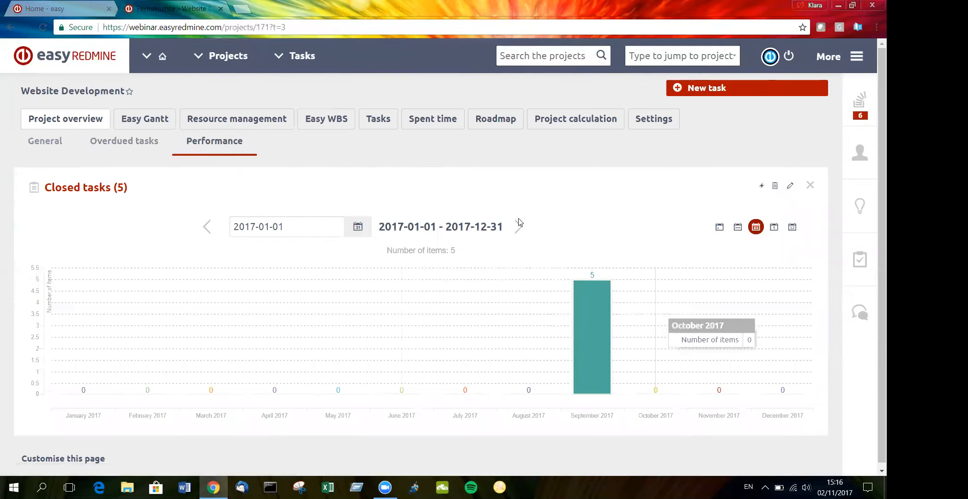
Close the Website Development project page and review the agenda and the page end on the homepage
click(54, 12)
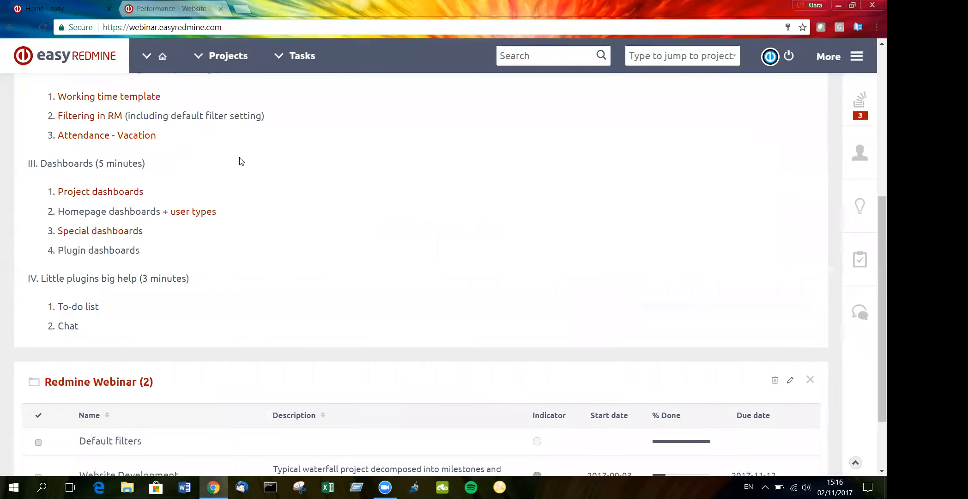
click(221, 9)
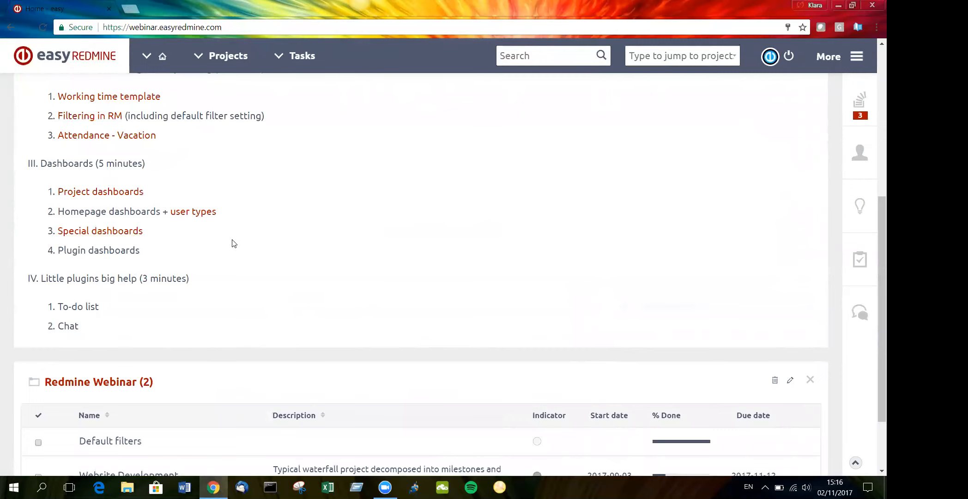
scroll(234, 245, up, 2)
scroll(236, 255, up, 3)
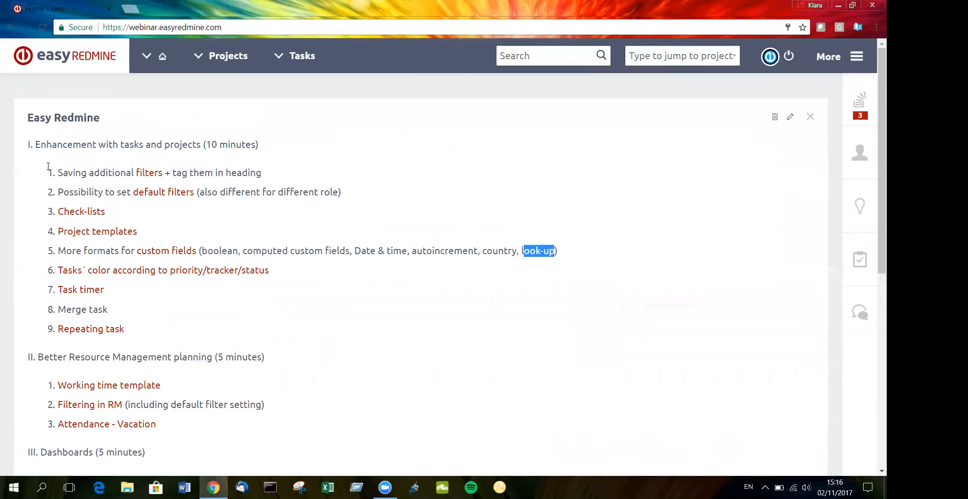
scroll(195, 167, down, 6)
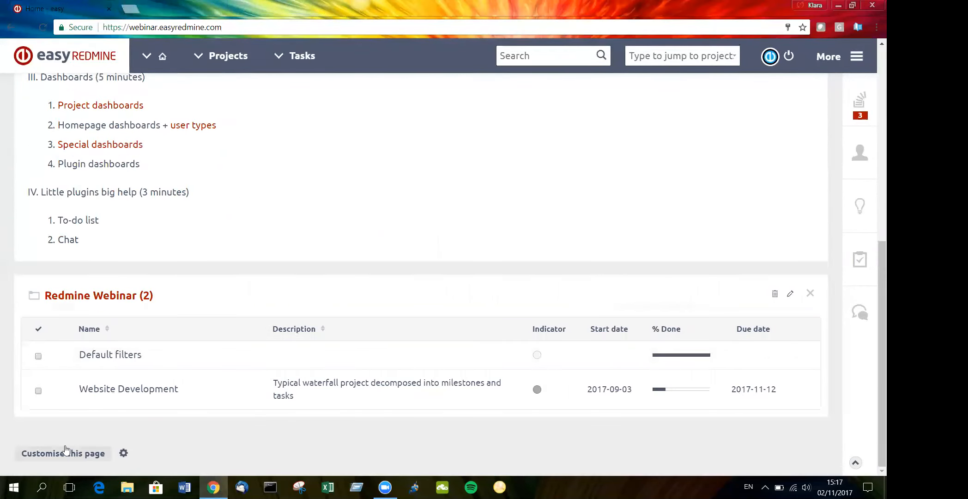
Apply the Worker page template to the homepage and look over its task list
click(66, 453)
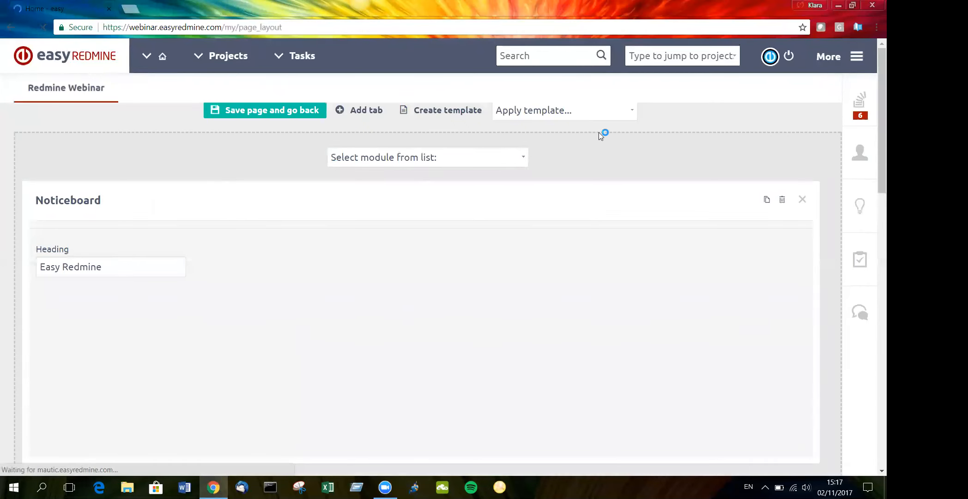
click(621, 118)
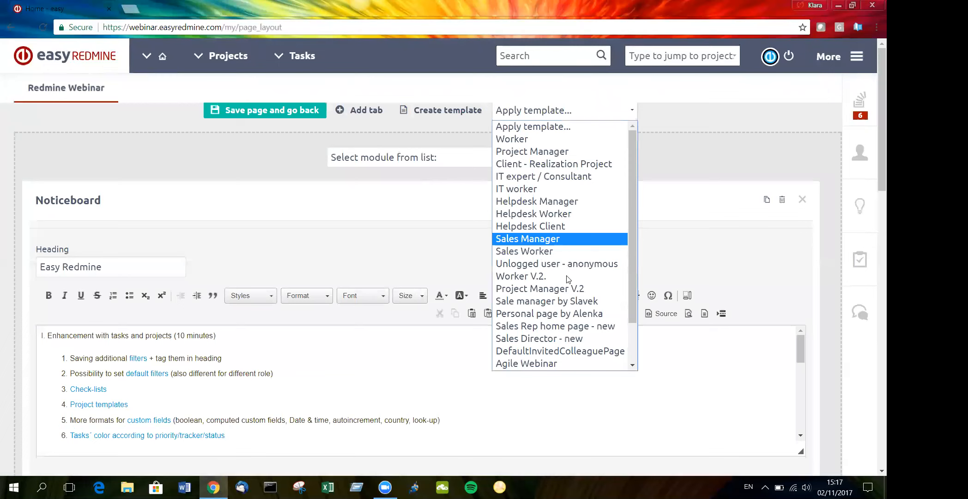
click(542, 140)
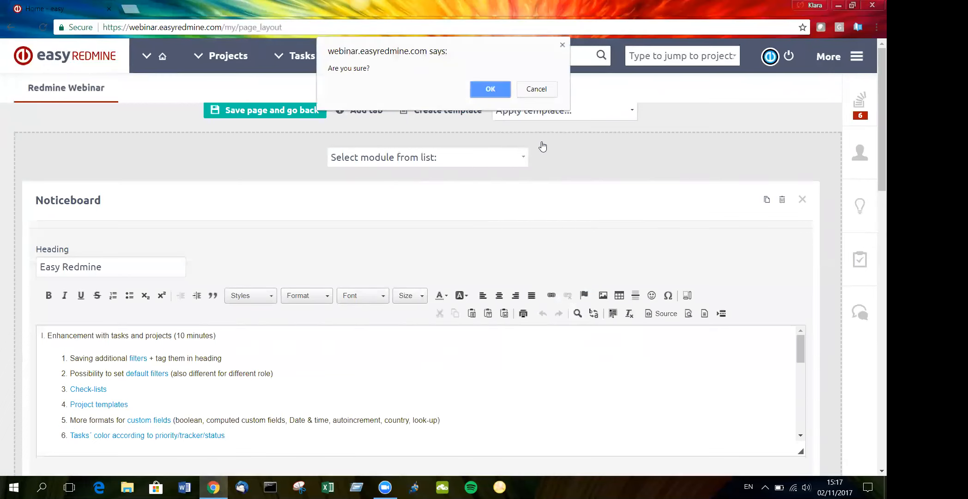
click(498, 90)
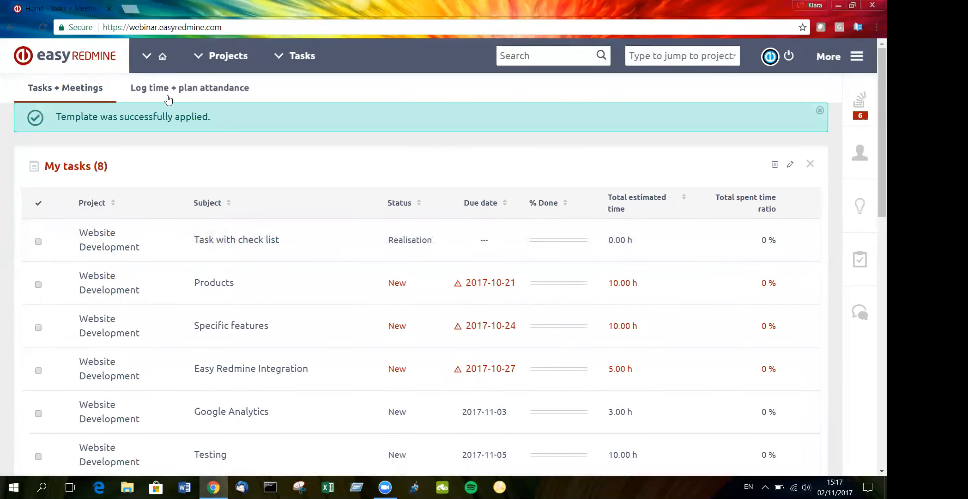
scroll(109, 291, down, 5)
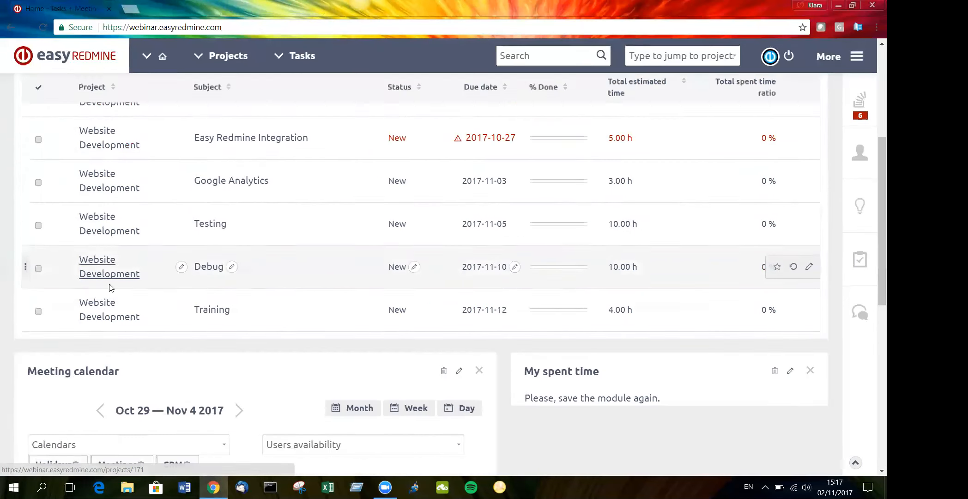
Customise the homepage again by applying the Redmine Webinar template and confirming the replacement
scroll(107, 295, down, 5)
click(65, 453)
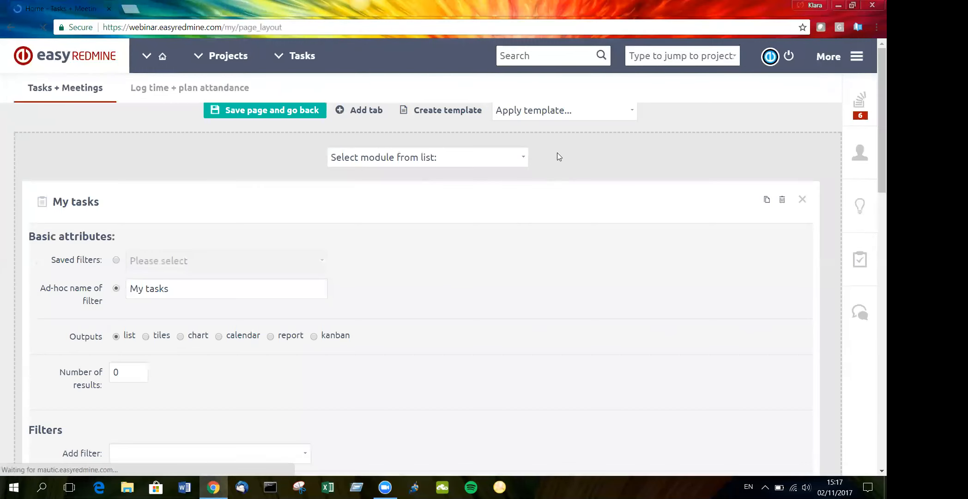
click(622, 116)
scroll(573, 245, down, 1)
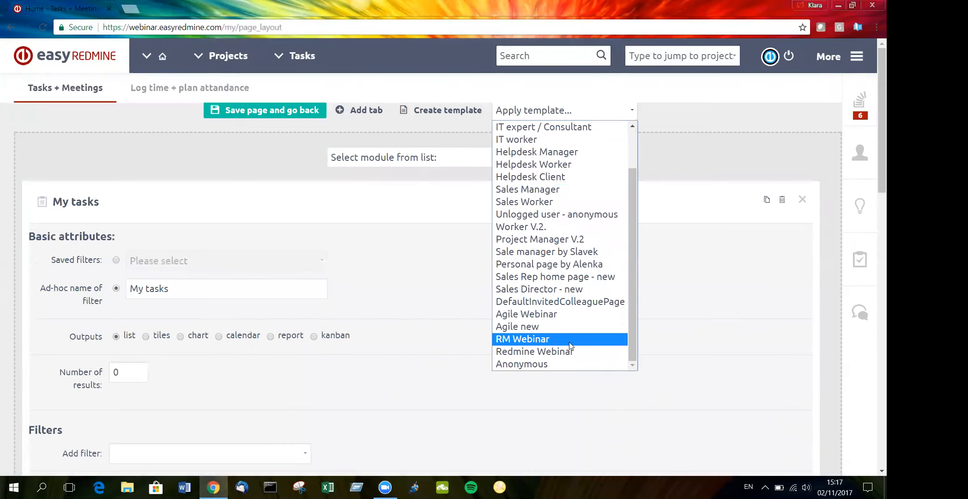
click(559, 352)
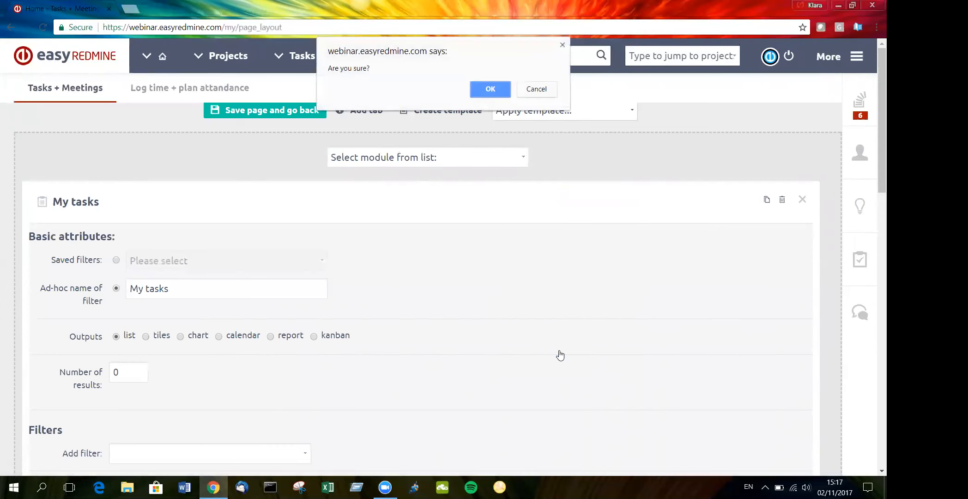
click(488, 90)
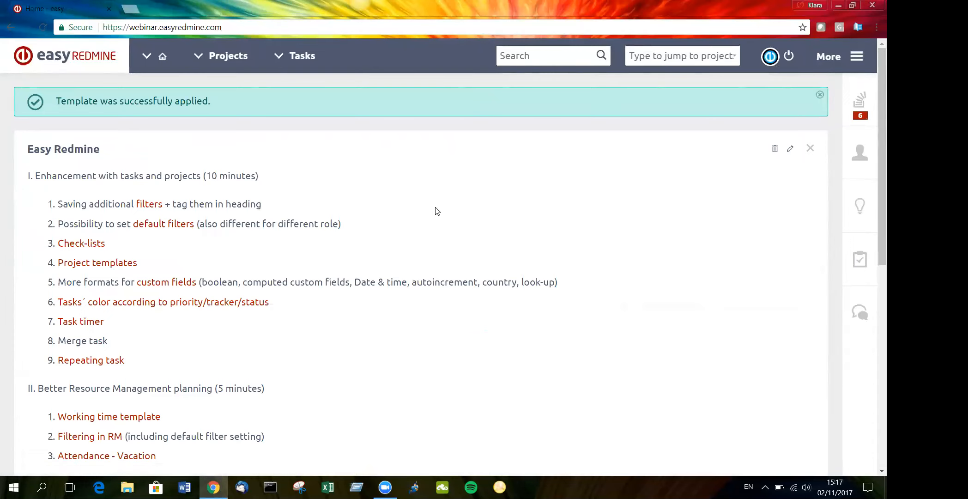
Review the agenda and open the user types example from the Dashboards section in a separate browser tab
scroll(322, 321, down, 1)
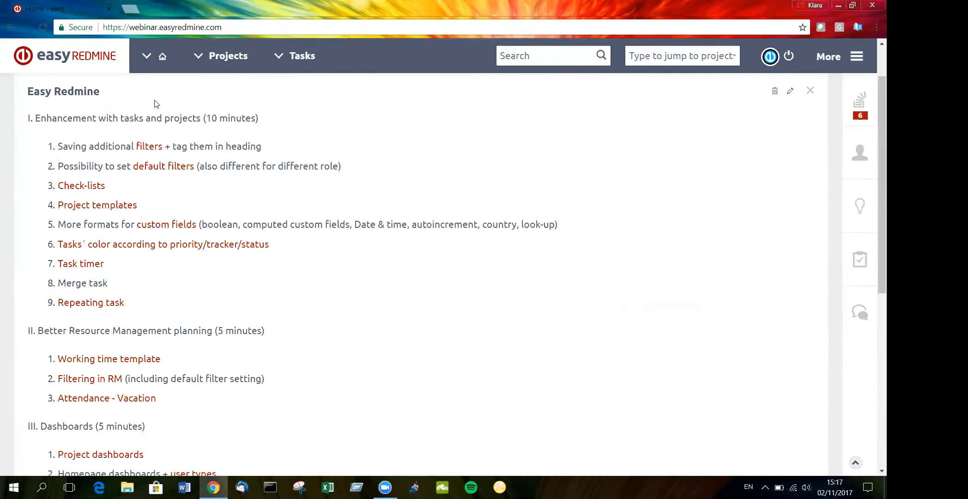
scroll(261, 254, down, 1)
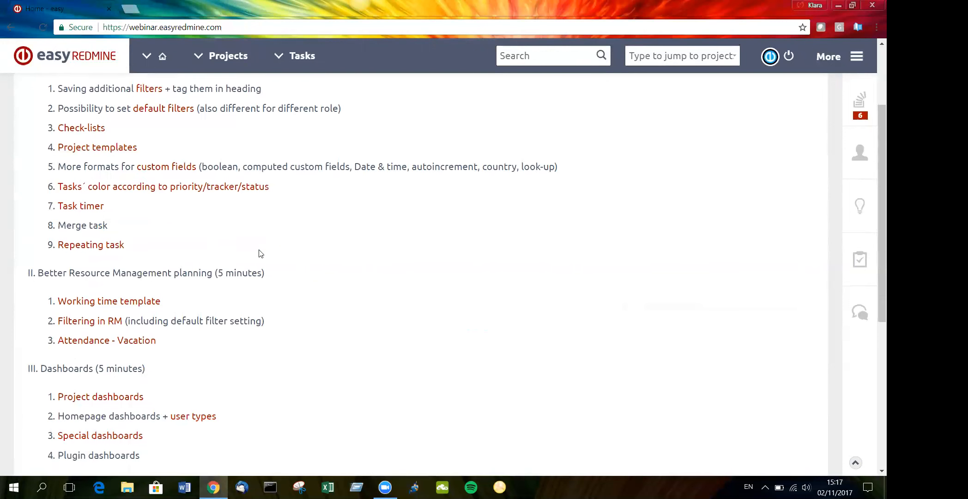
scroll(240, 233, down, 1)
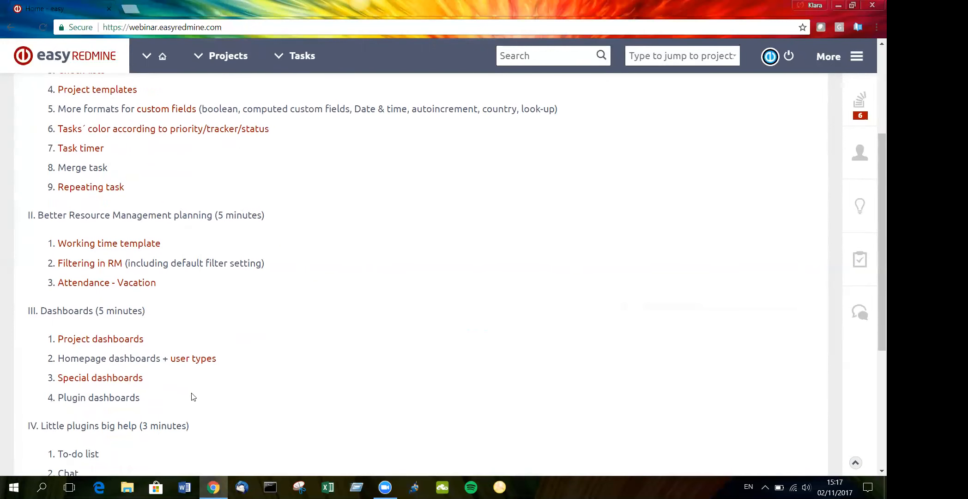
middle_click(193, 359)
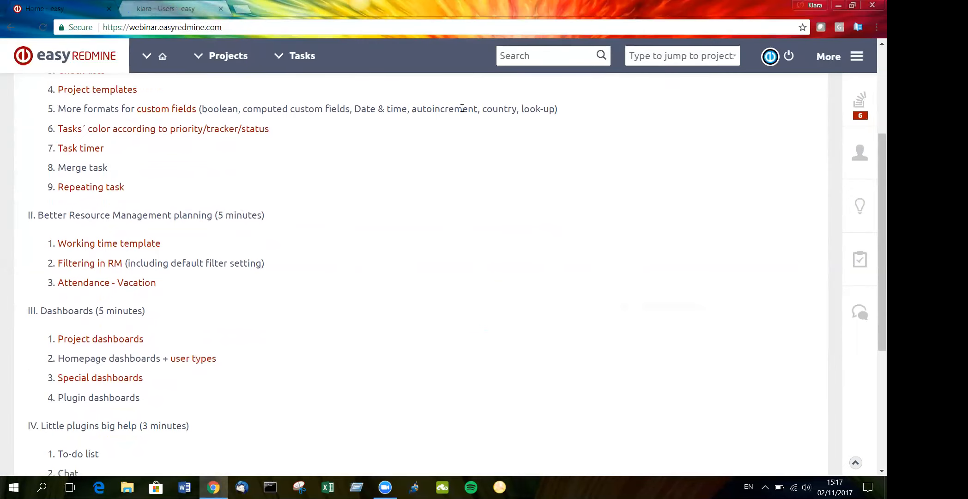
click(187, 9)
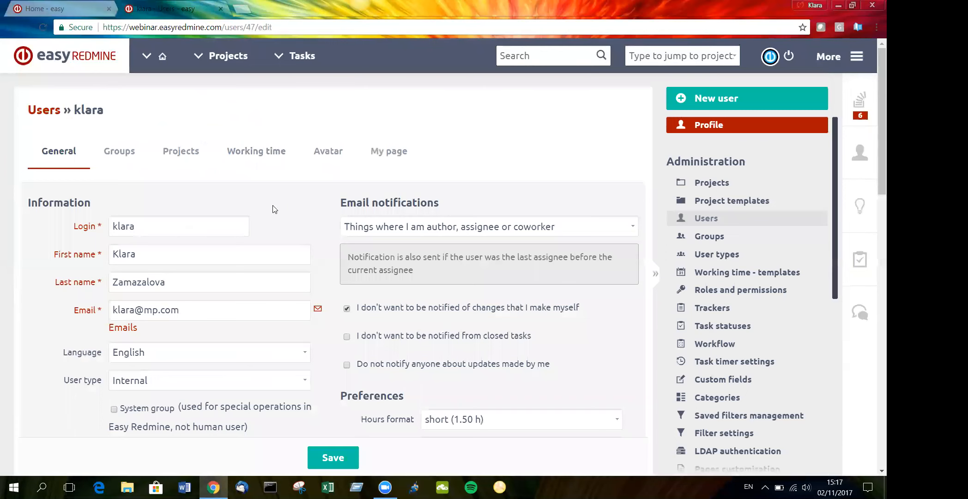
Set the user's type to Sales - director and save the user profile
scroll(278, 209, down, 1)
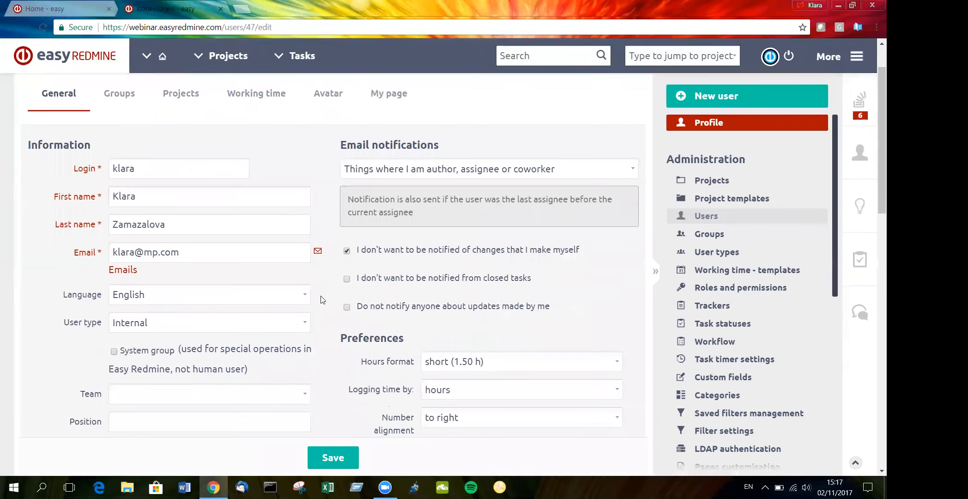
click(288, 327)
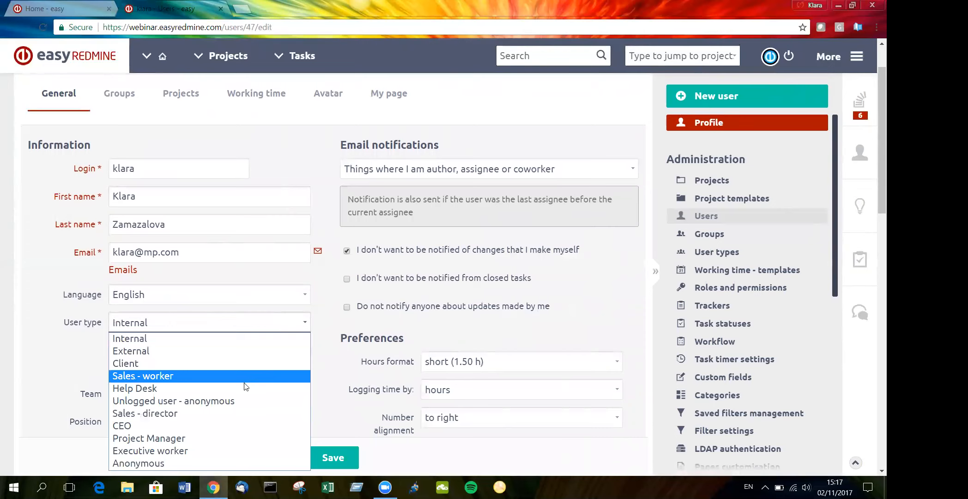
click(227, 414)
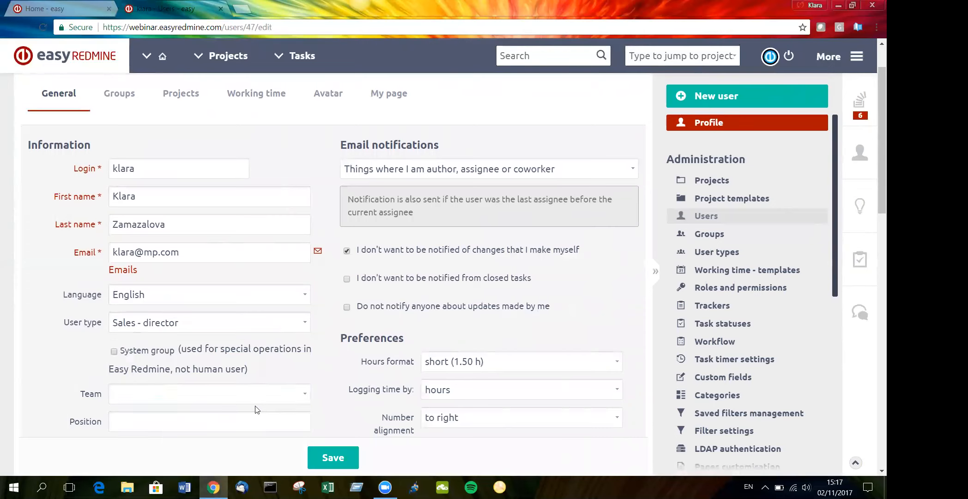
click(331, 457)
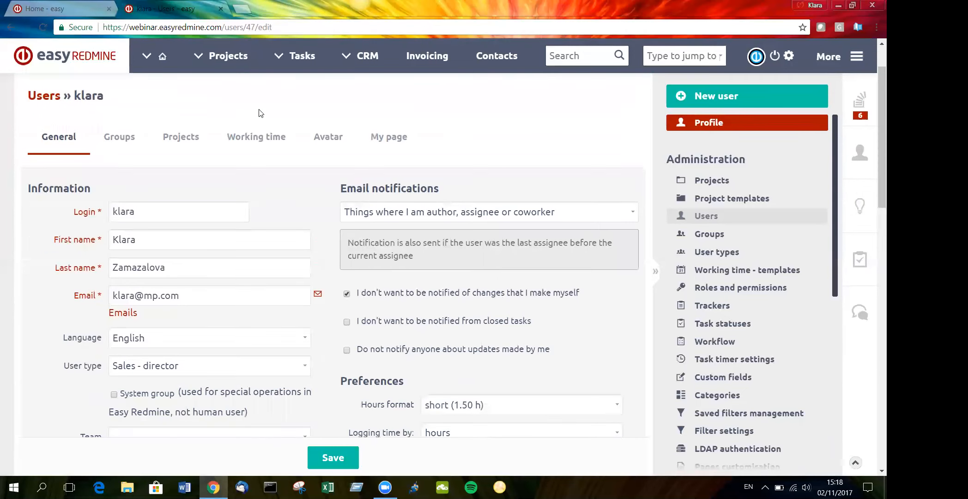
Set the user's type to Internal, save the profile and close the user page to return to the agenda
scroll(302, 396, down, 2)
click(289, 310)
click(249, 325)
click(335, 458)
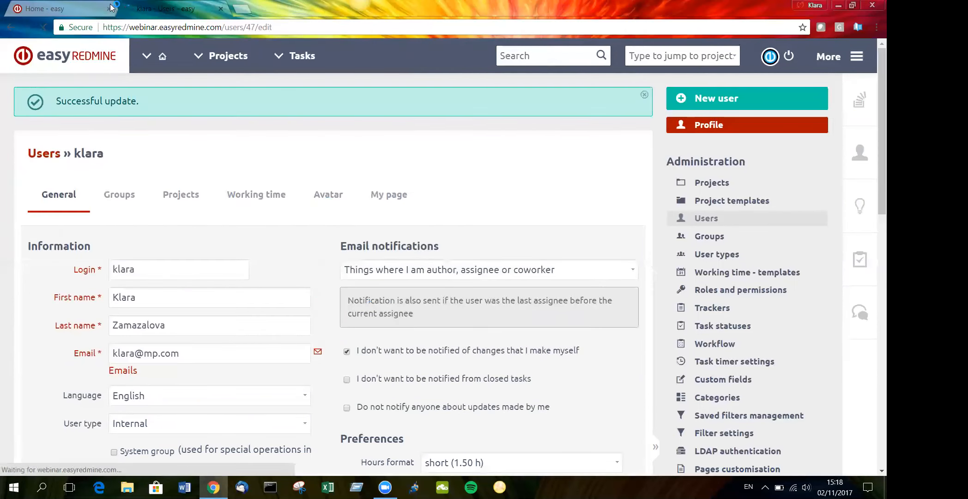
click(64, 10)
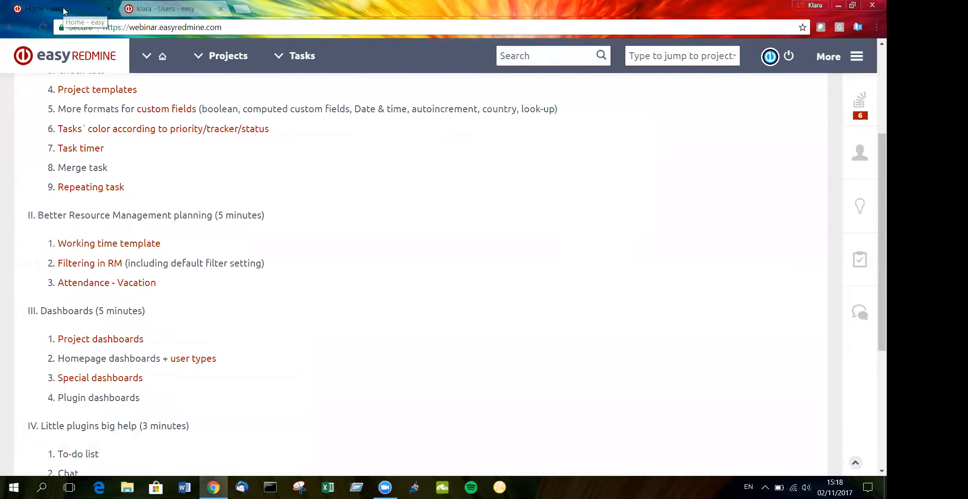
click(220, 9)
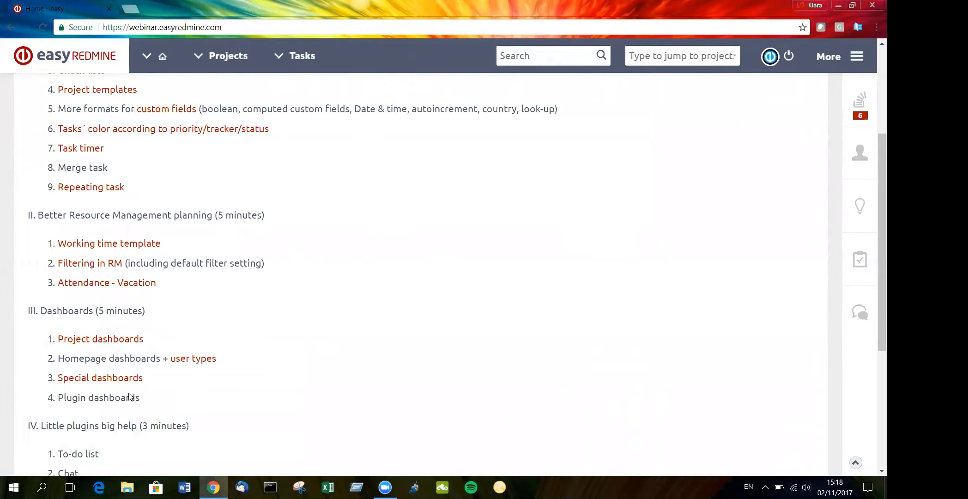
Open the Special dashboards example, examine the People Dashboard and its web address, and close it
middle_click(121, 380)
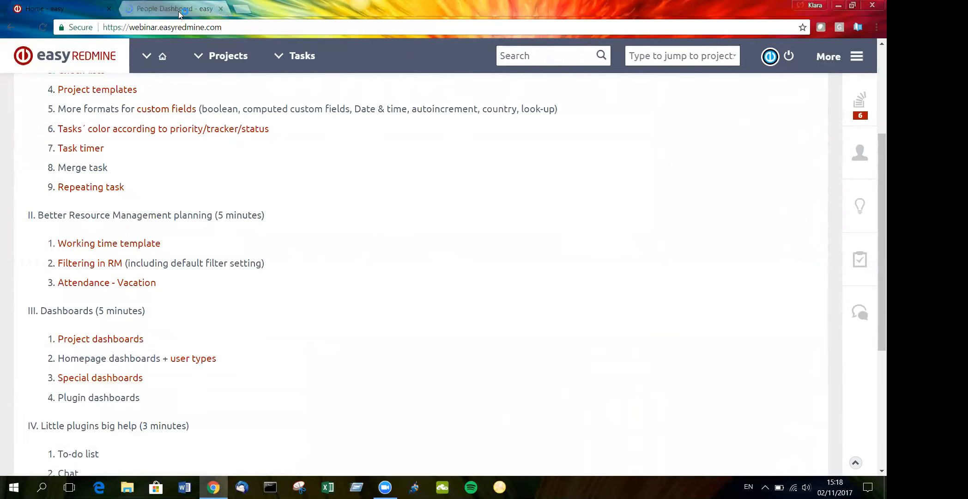
click(178, 8)
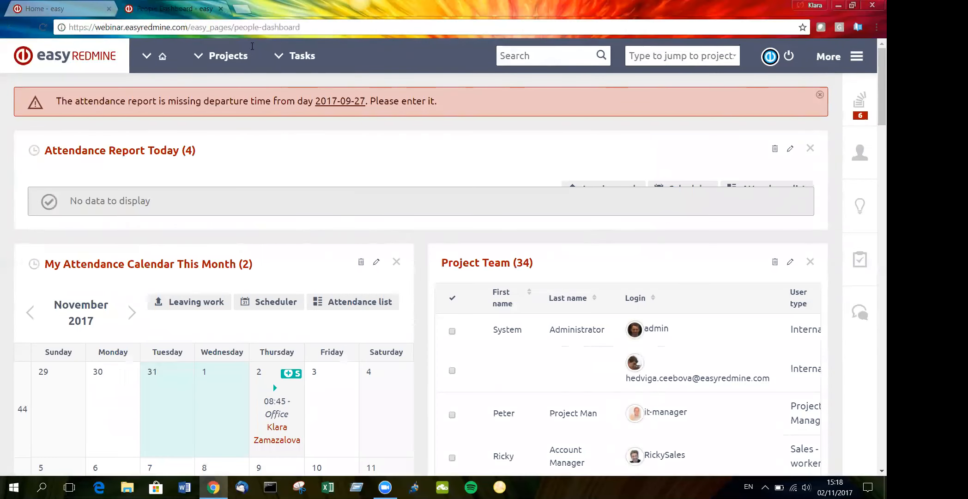
drag(308, 30, 70, 24)
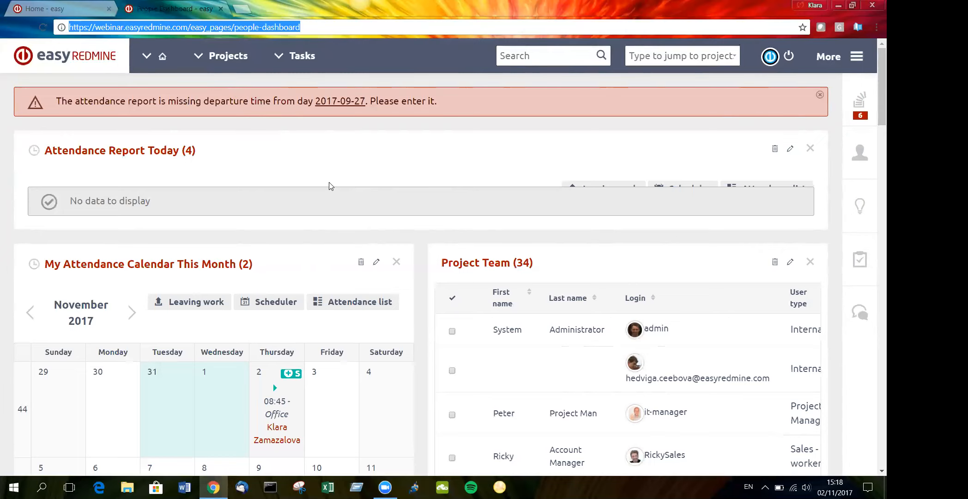
scroll(326, 182, down, 7)
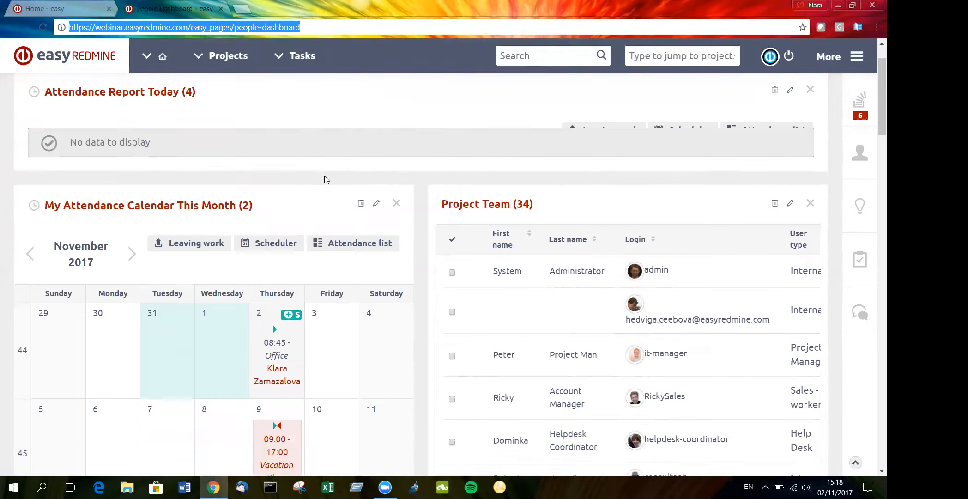
scroll(328, 180, up, 7)
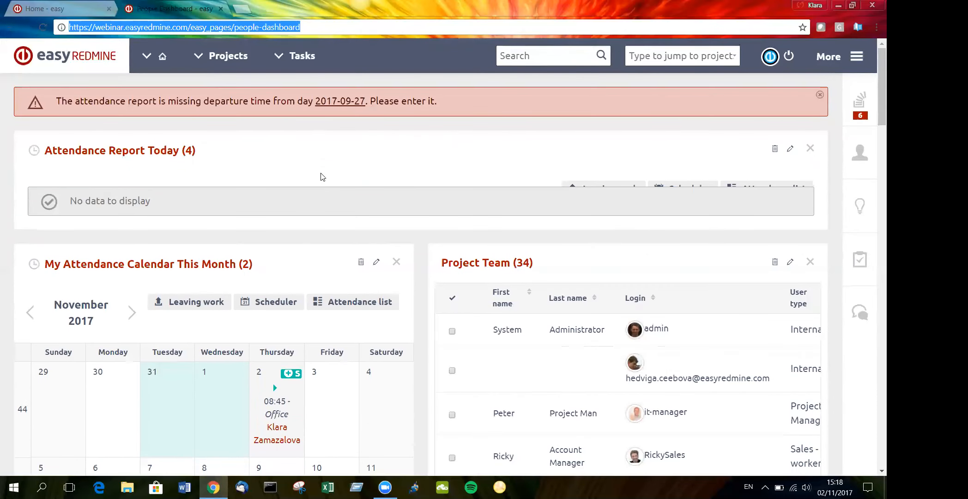
drag(313, 29, 62, 12)
click(70, 9)
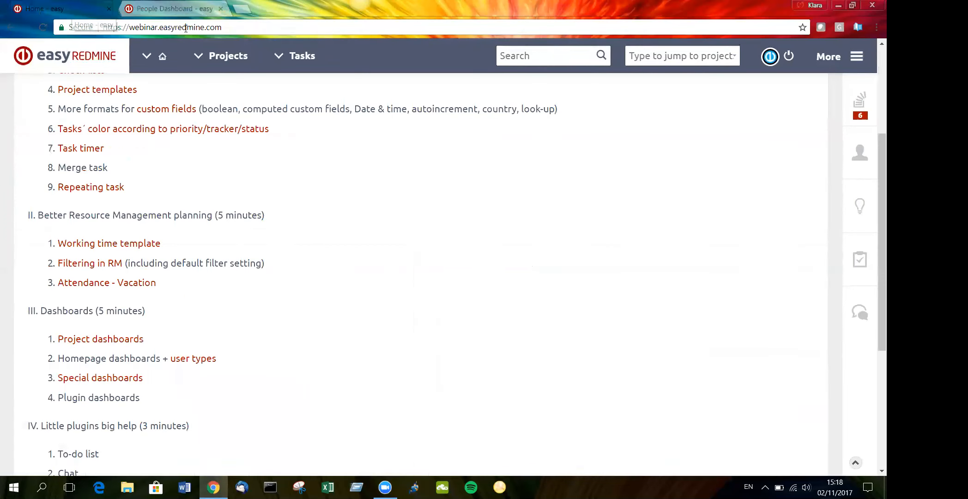
click(220, 8)
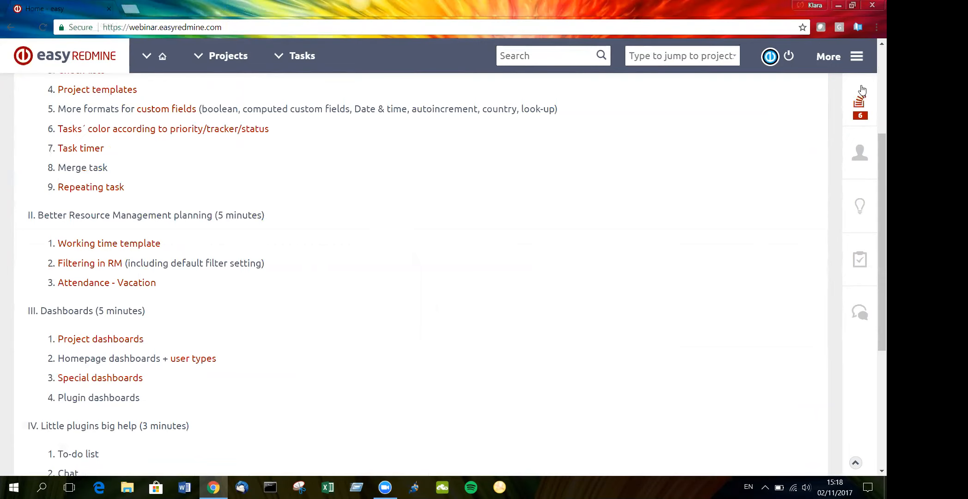
Open the Help desk dashboard in a separate browser tab as the plugin dashboard example
click(857, 56)
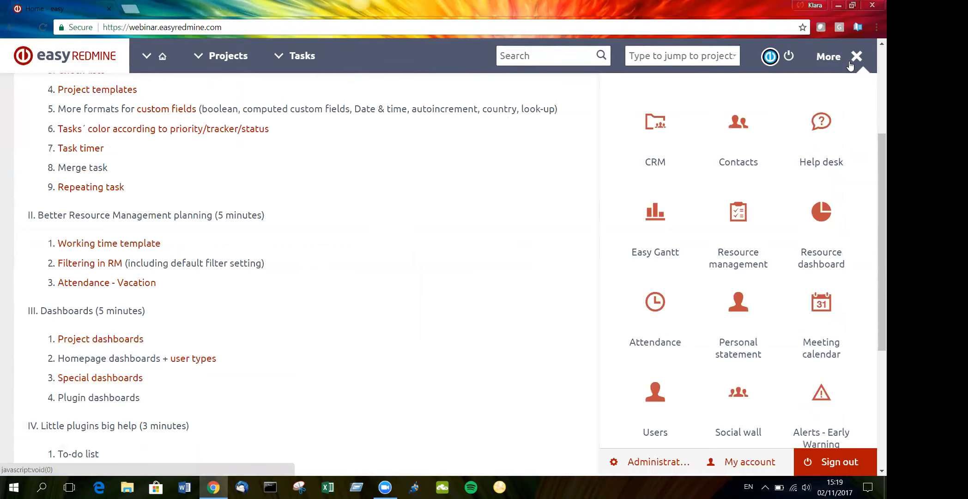
middle_click(817, 167)
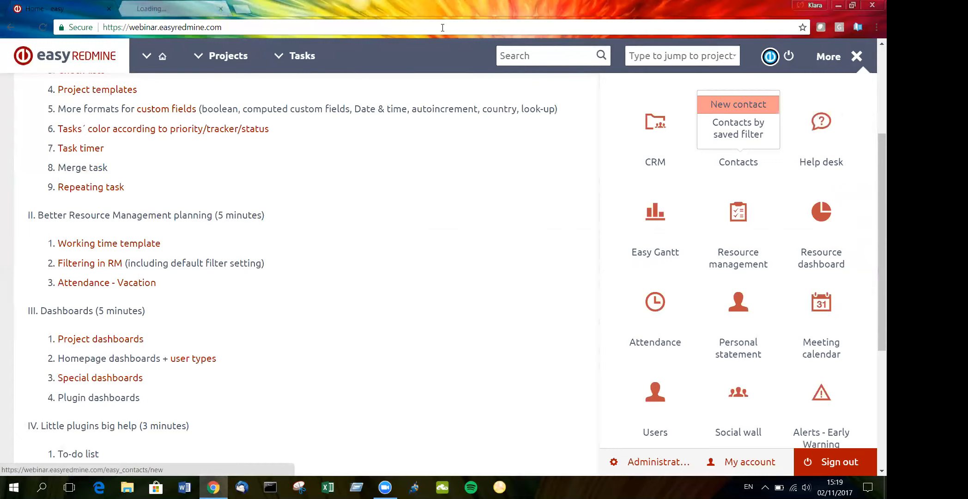
click(175, 8)
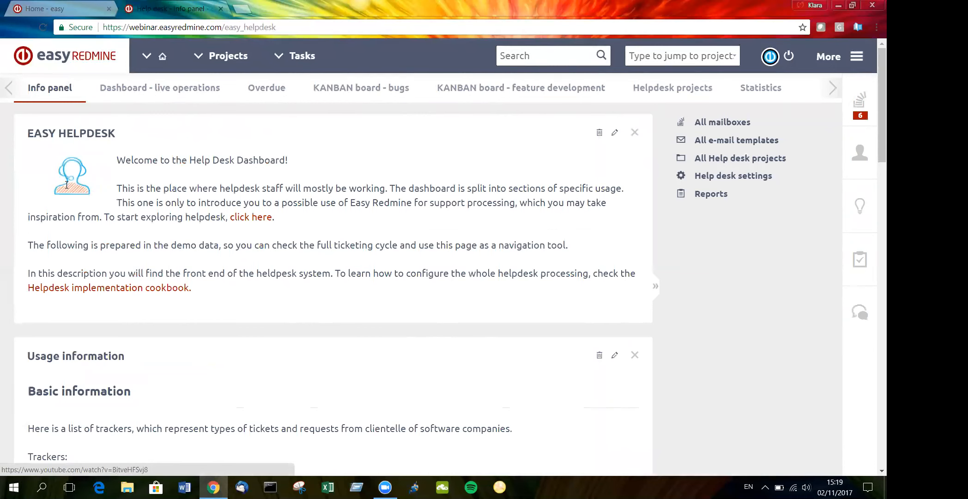
Examine the help desk's live operations dashboard, then return to the webinar agenda page and dismiss the open navigation overlay
click(186, 92)
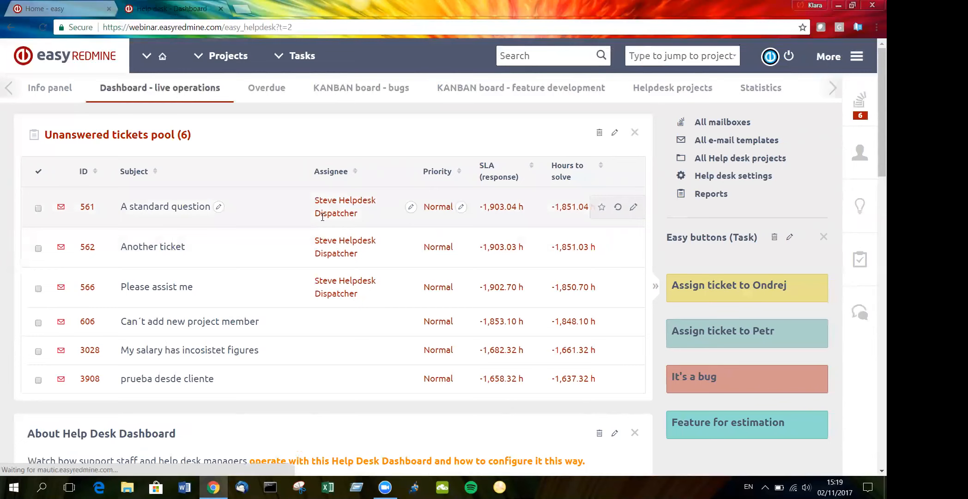
click(79, 10)
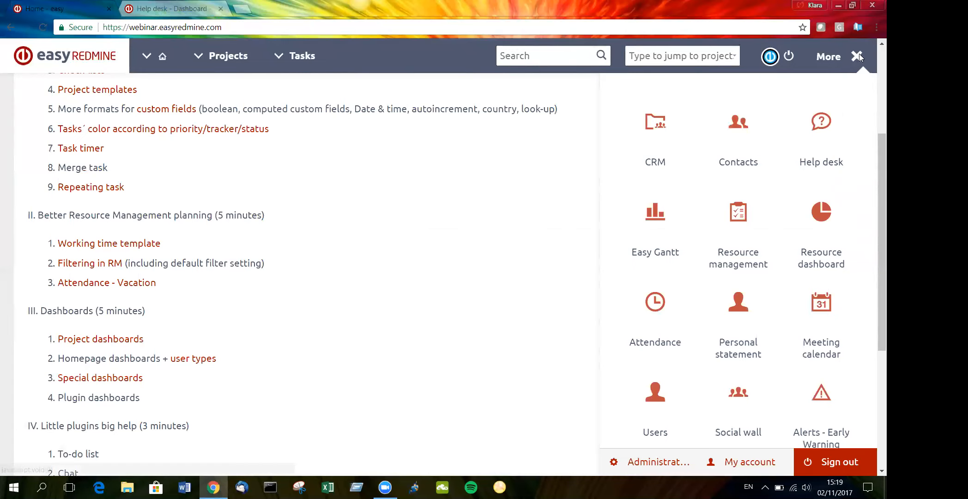
click(858, 55)
Open the To-Do list from the agenda page and add a new item named "buy a bread!"
scroll(344, 298, down, 3)
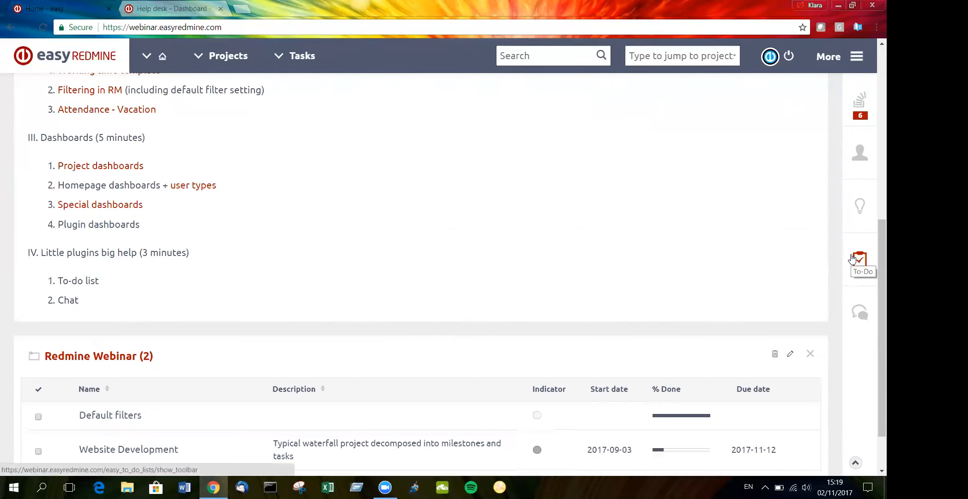
click(853, 258)
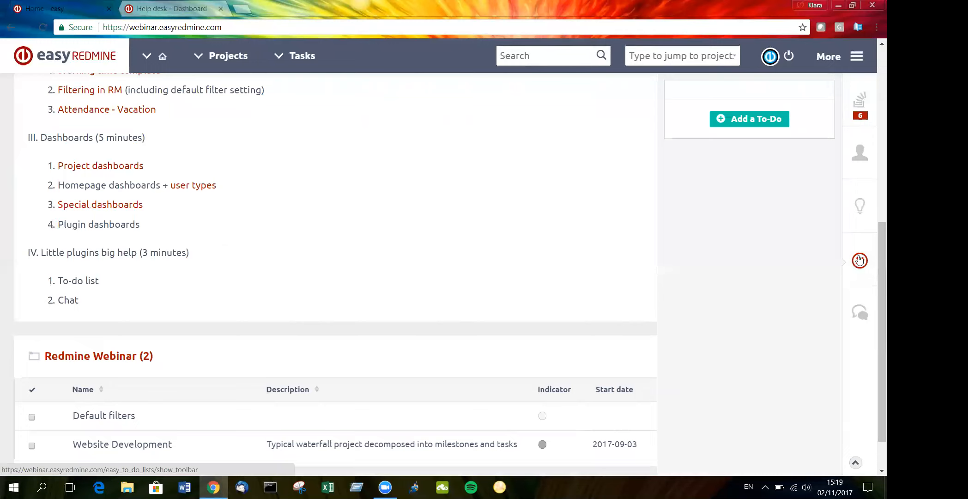
click(743, 120)
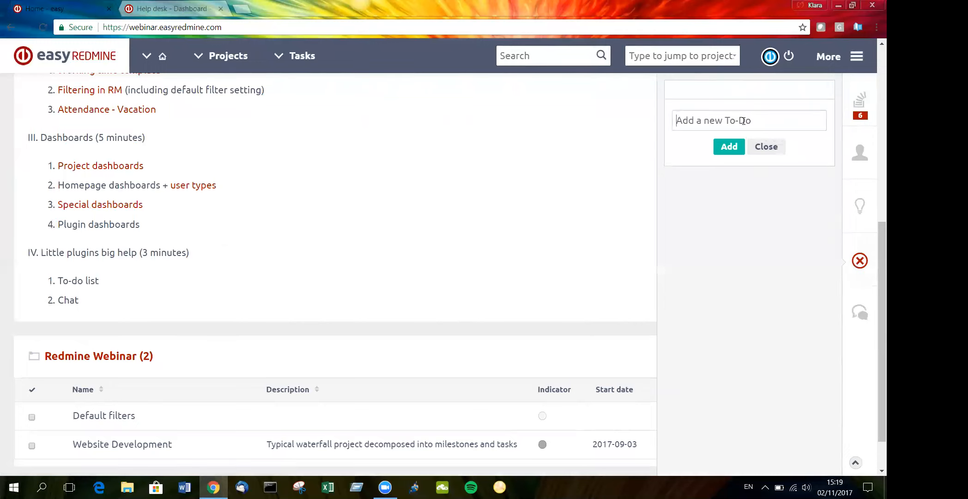
text(buy a bread!)
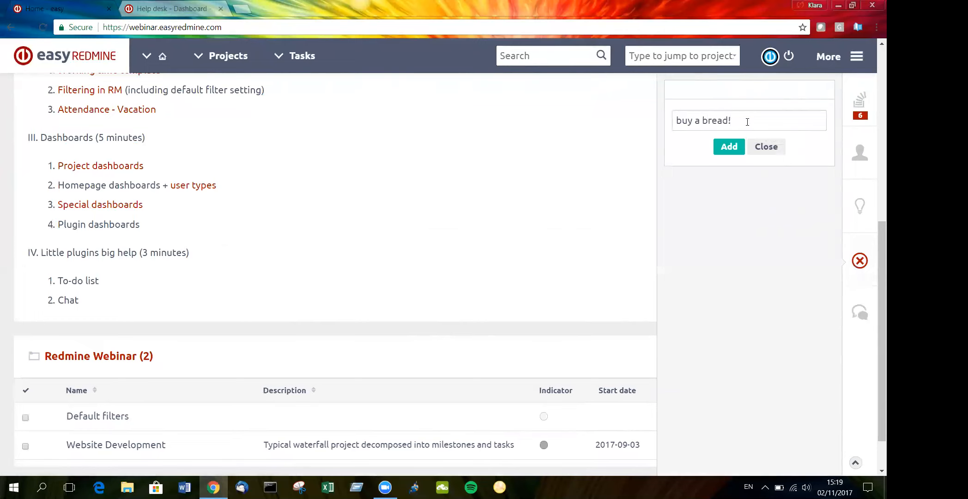
click(725, 144)
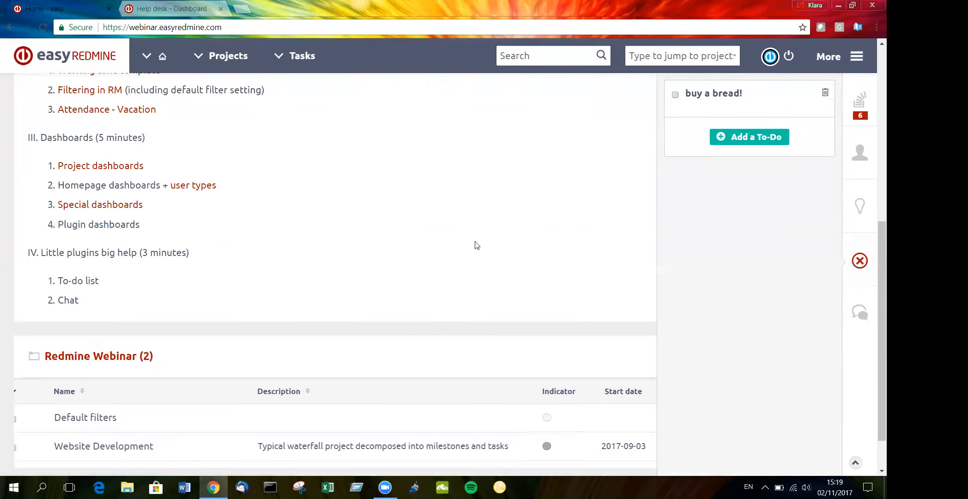
Switch to the Help desk dashboard and add ticket #561, "A standard question", from the Unanswered tickets pool to the To-Do list
scroll(291, 428, down, 2)
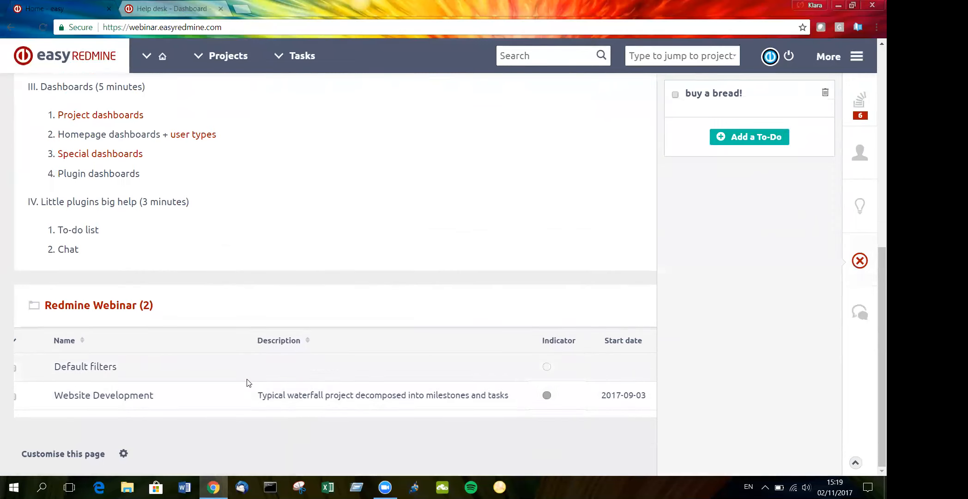
click(176, 9)
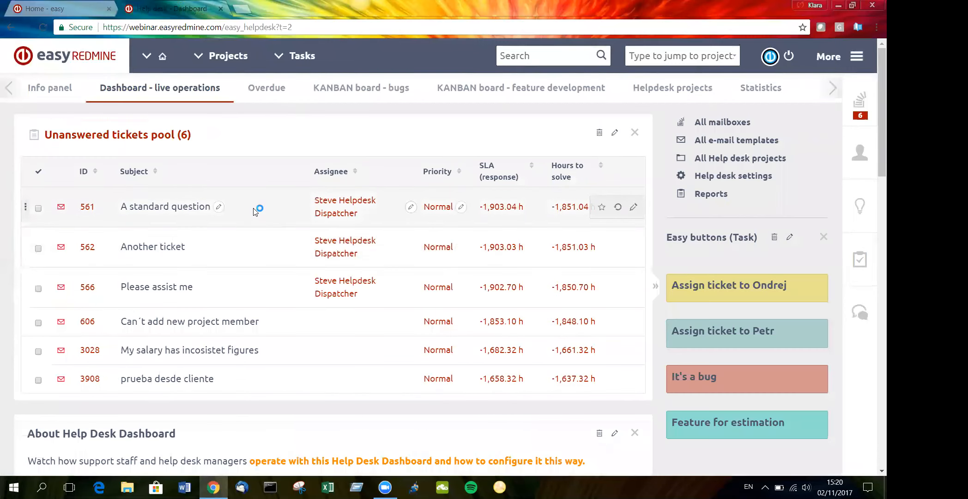
drag(26, 207, 794, 226)
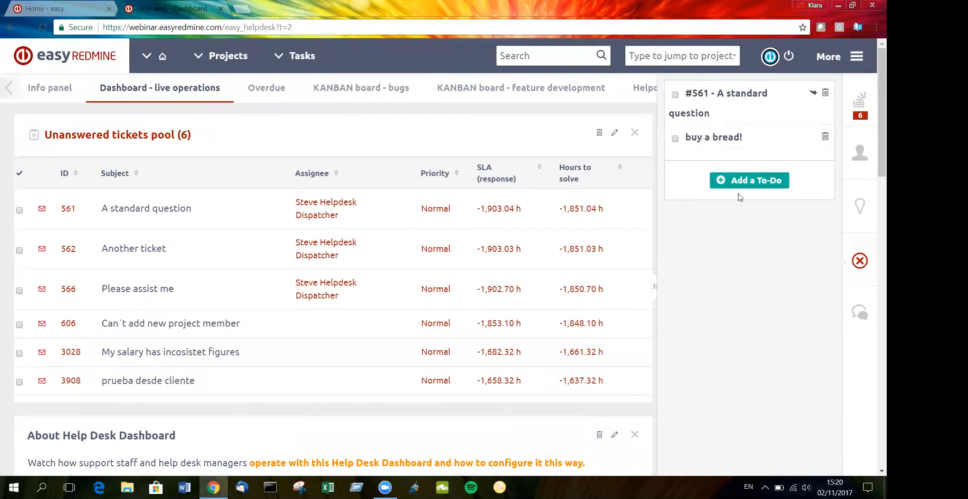
Mark the "A standard question" To-Do item as done and delete it from the list
click(674, 94)
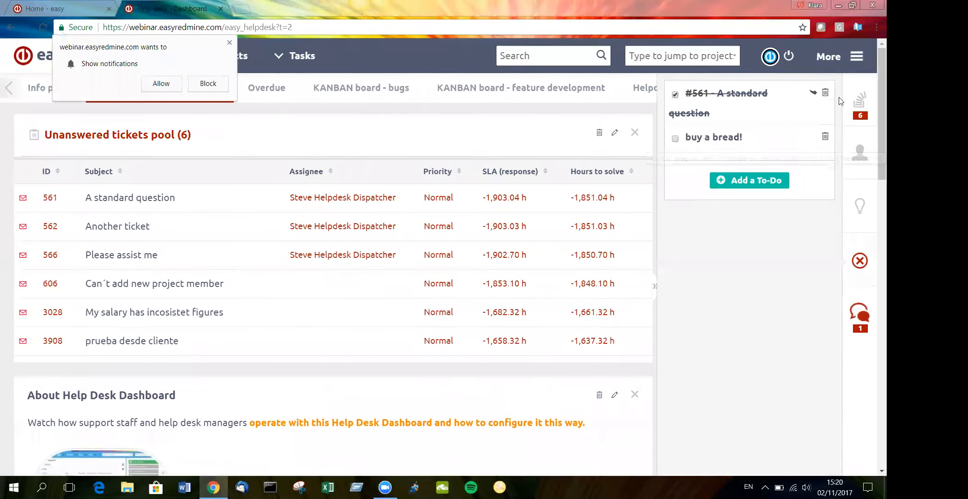
click(825, 93)
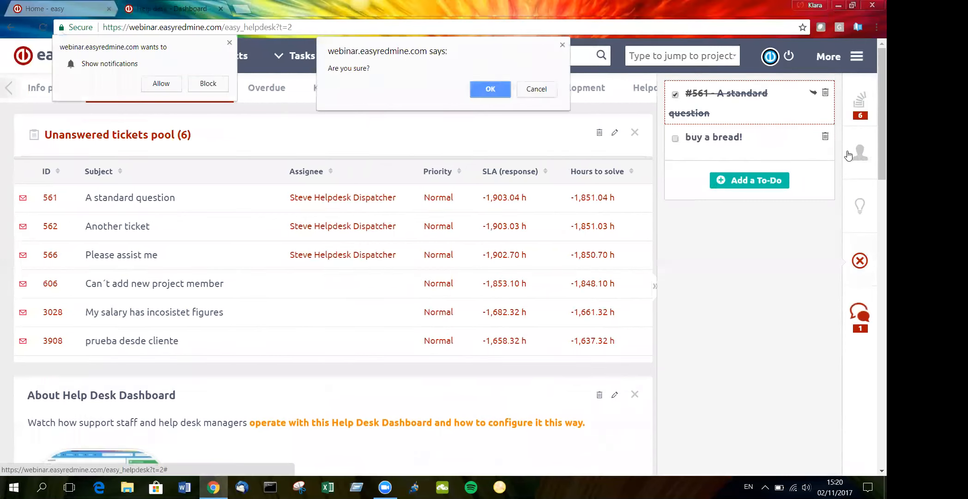
click(491, 89)
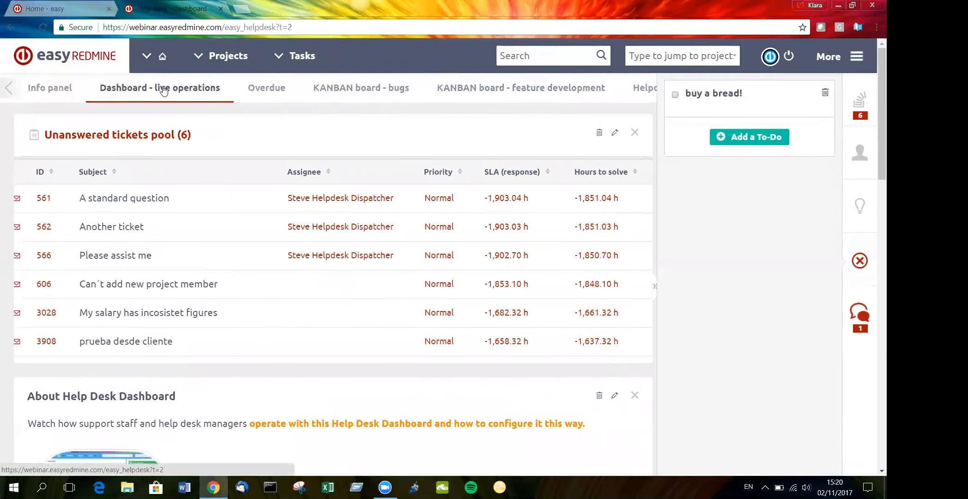
Return to the agenda page and open the chat conversation containing the colleague's unread message
click(67, 10)
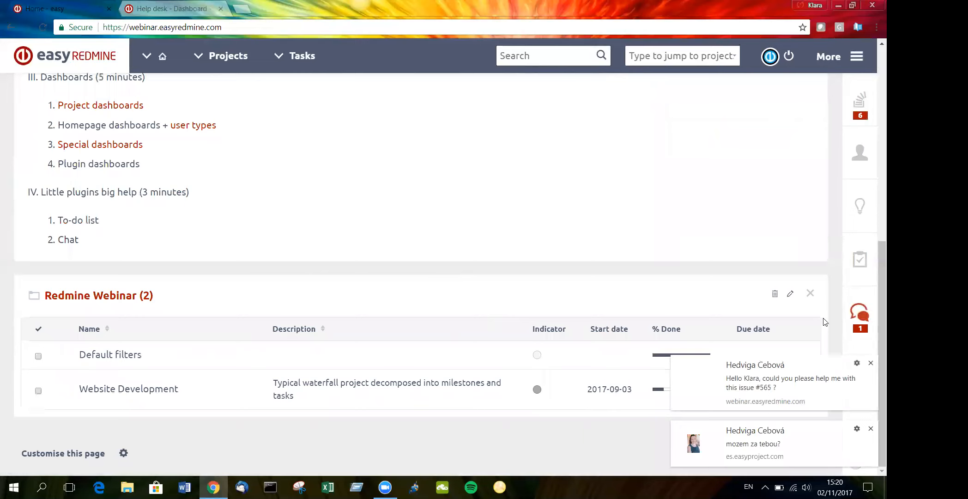
click(861, 318)
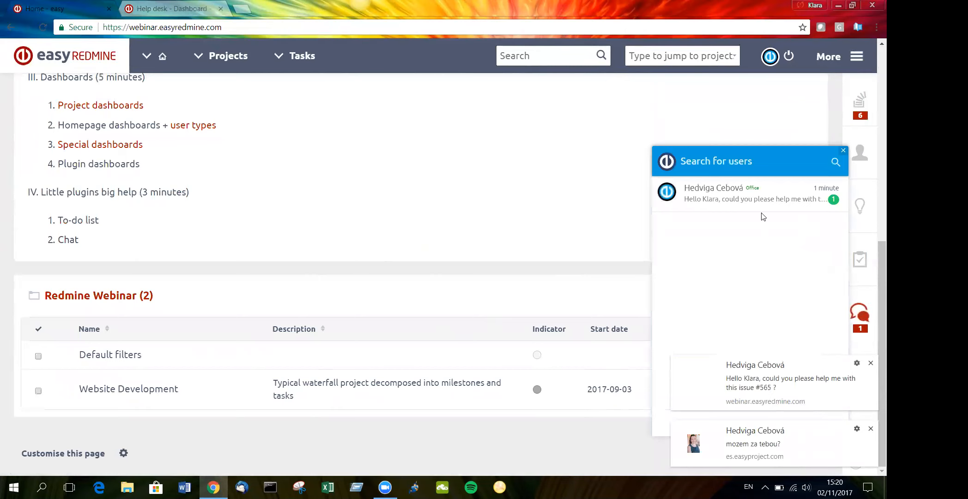
click(754, 195)
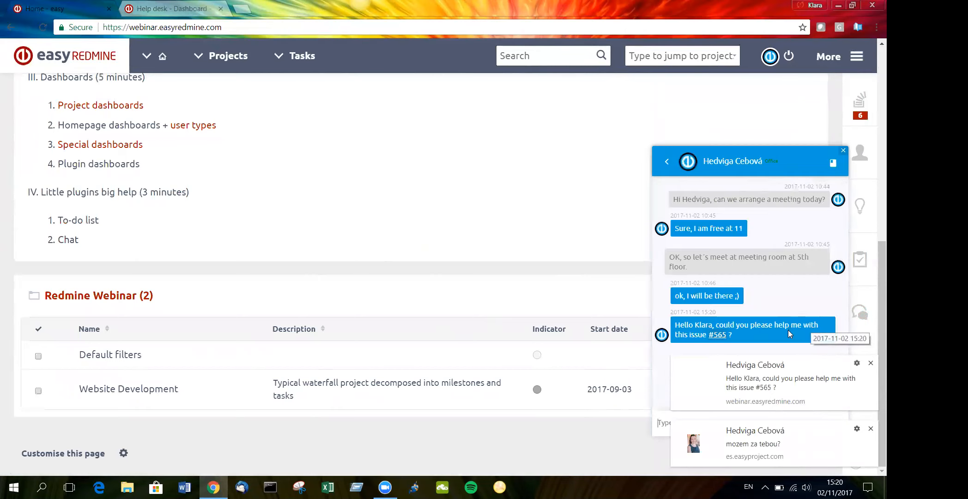
Open issue #565 from the link in the chat message, examine it, and go back to the agenda
click(718, 336)
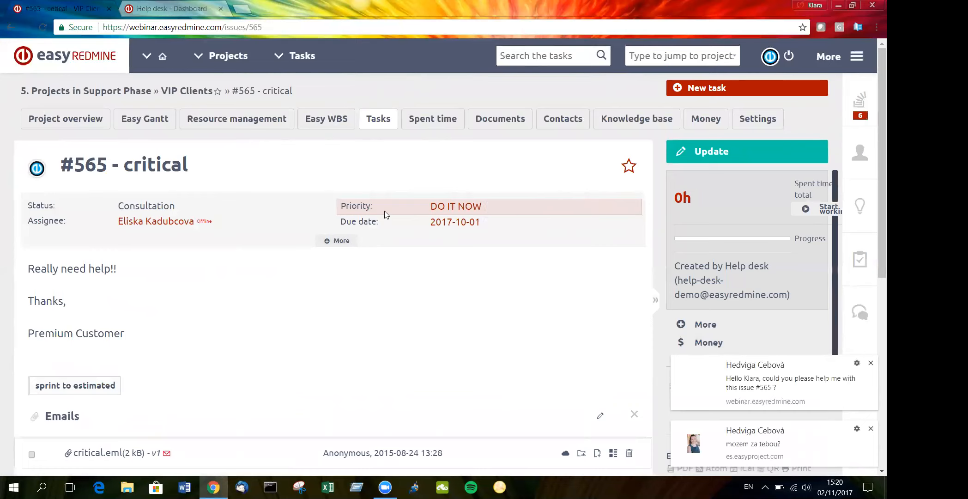
click(8, 26)
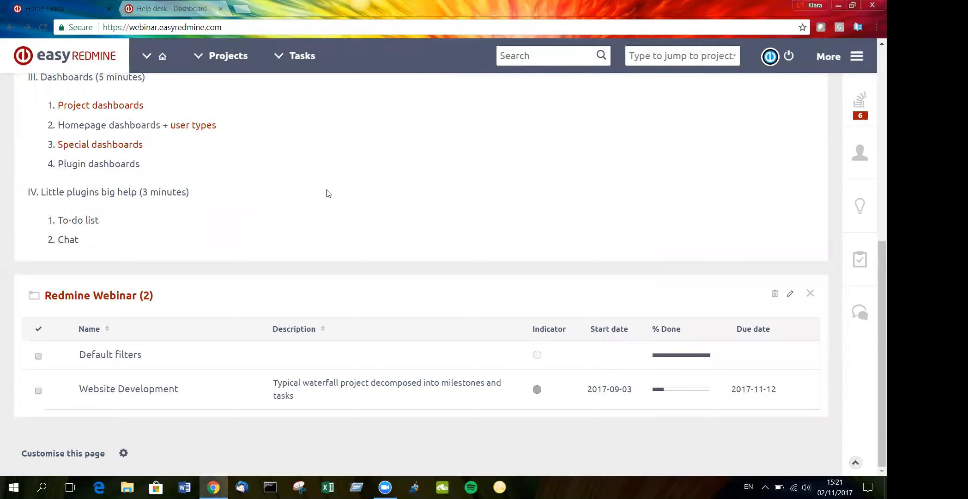
scroll(329, 195, up, 1)
scroll(329, 195, up, 6)
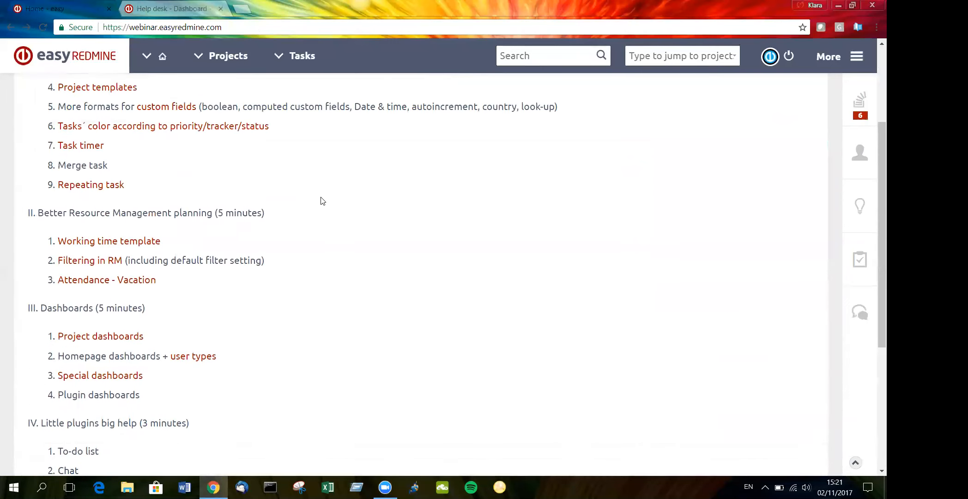